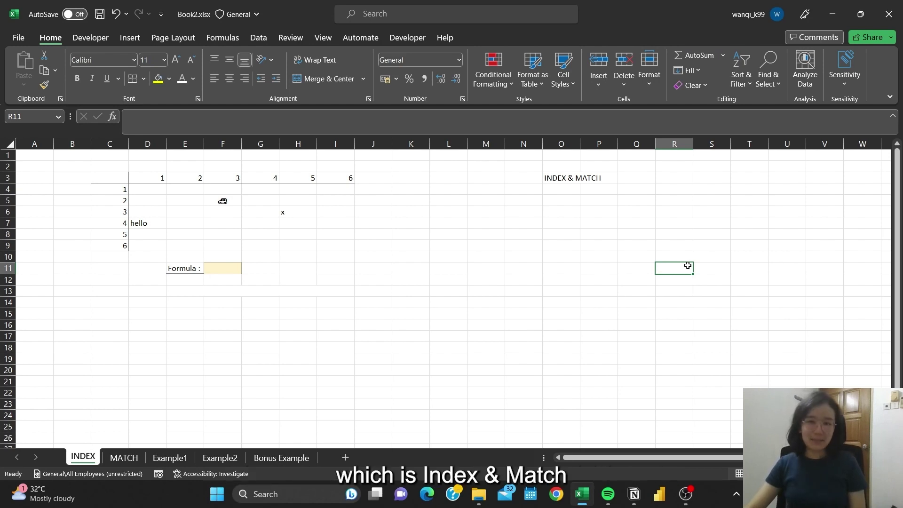
- Enter =INDEX(D4:I9,2,3) in F11 to return the car at row 2, column 3
{"action": "left_click", "coordinate": [625, 325]}
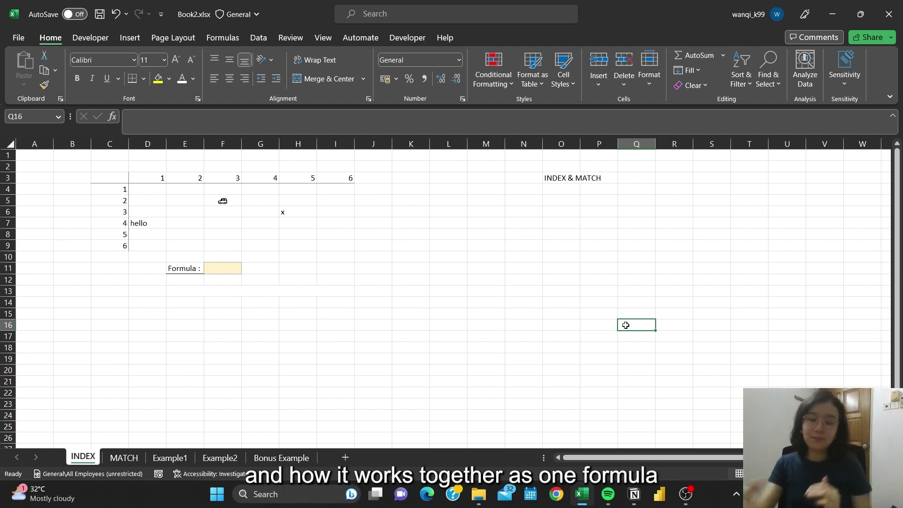
{"action": "left_click", "coordinate": [350, 257]}
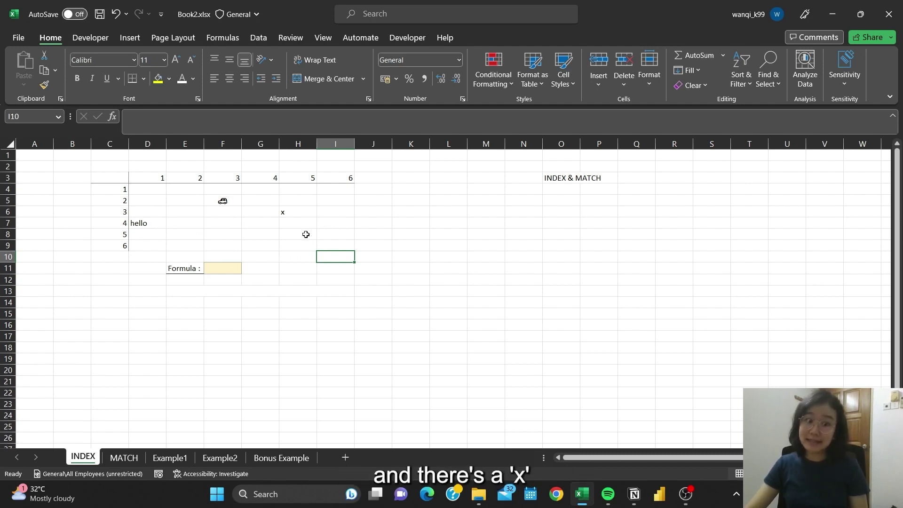
{"action": "left_click", "coordinate": [228, 267]}
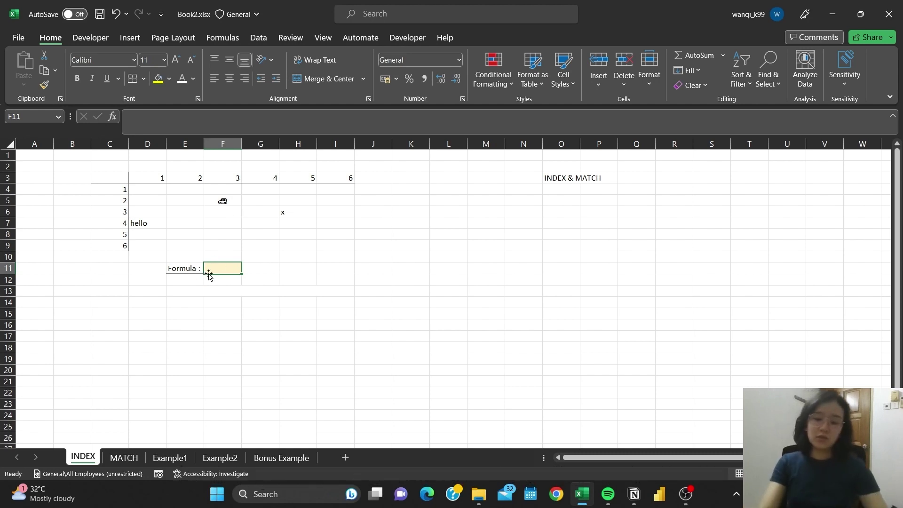
{"action": "type", "text": "=inde"}
{"action": "key", "text": "Tab"}
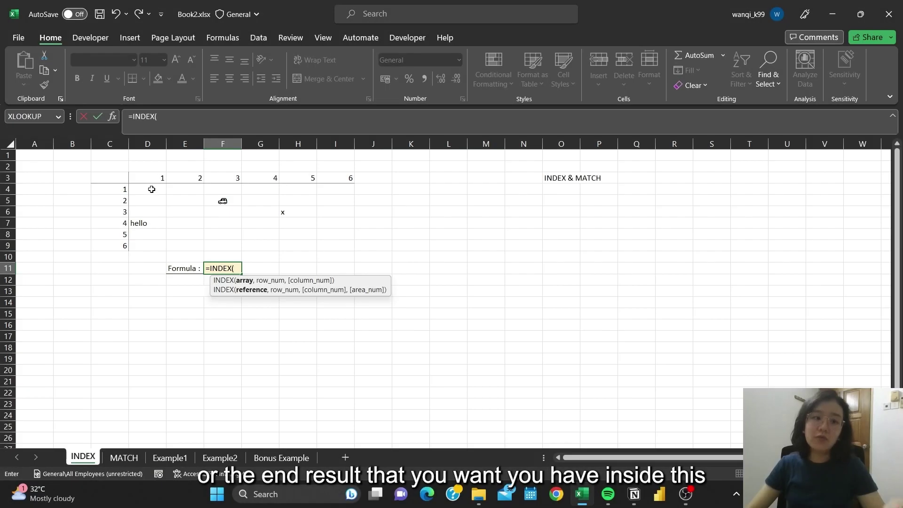
{"action": "left_click_drag", "start_coordinate": [152, 189], "coordinate": [339, 245]}
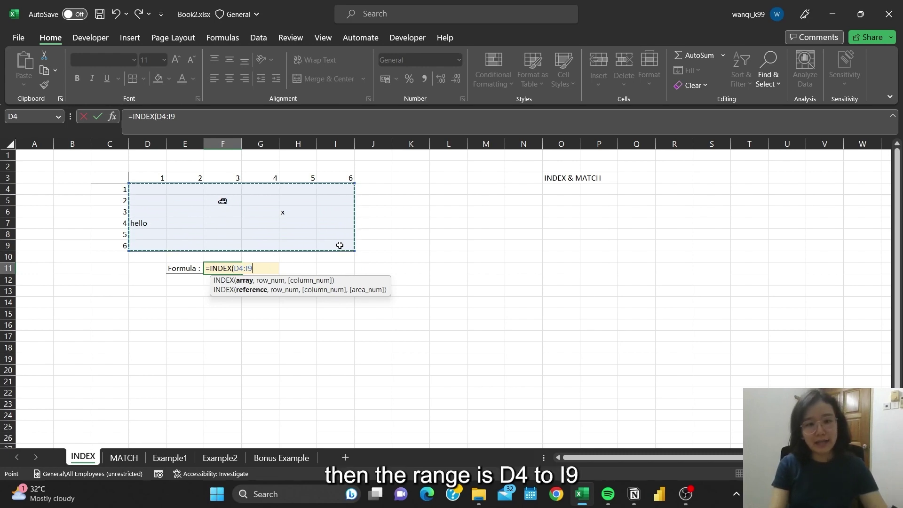
{"action": "type", "text": ","}
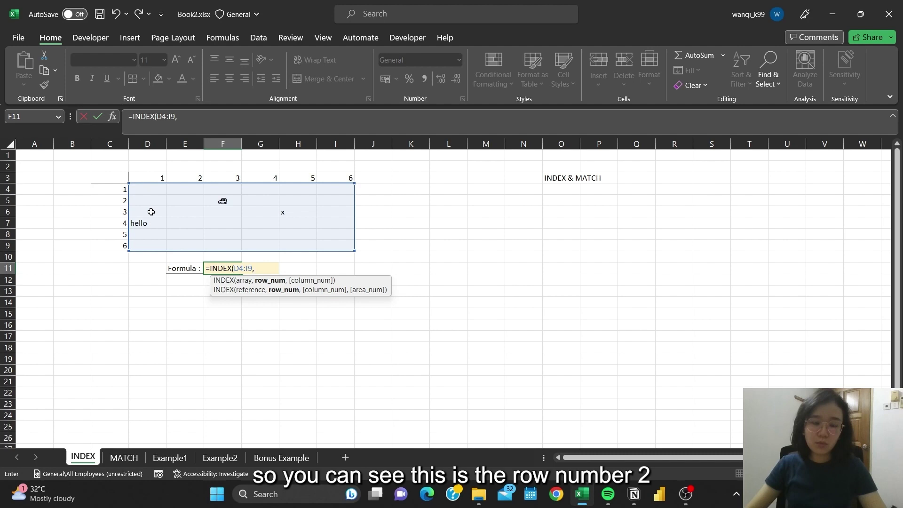
{"action": "type", "text": "2,"}
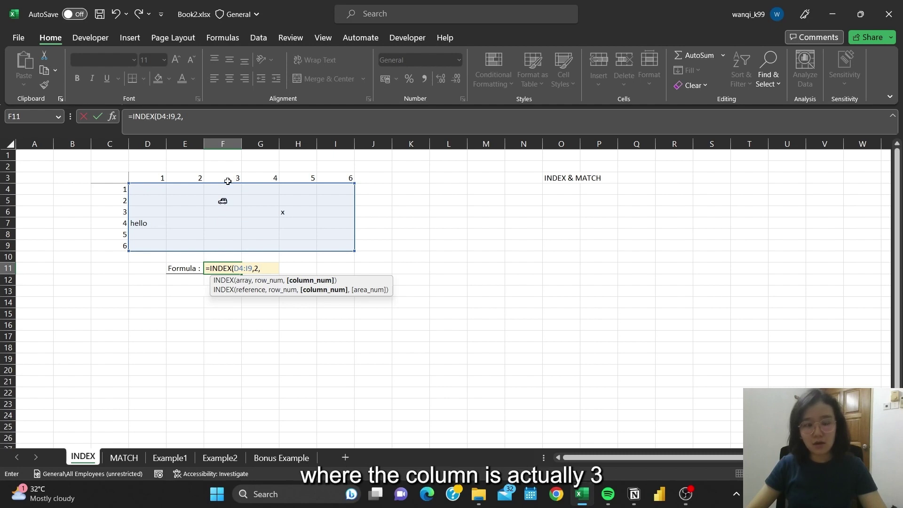
{"action": "type", "text": "3)"}
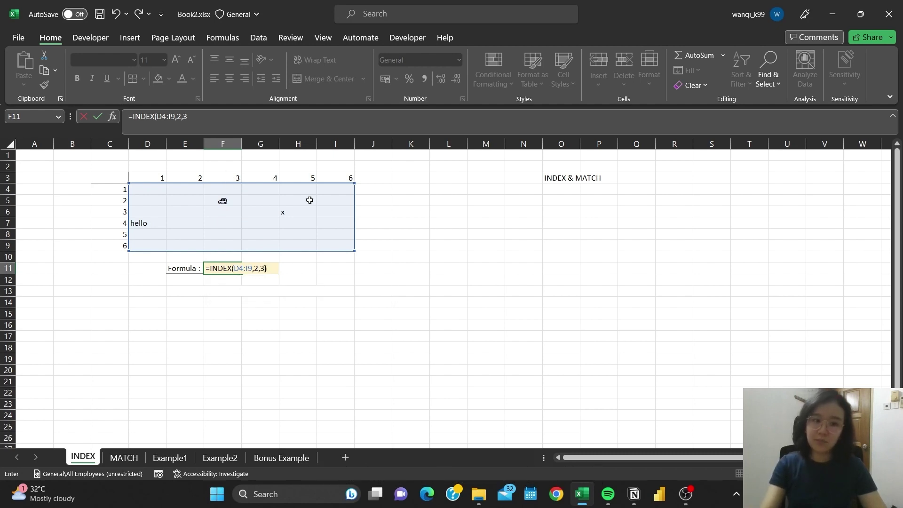
{"action": "key", "text": "Return"}
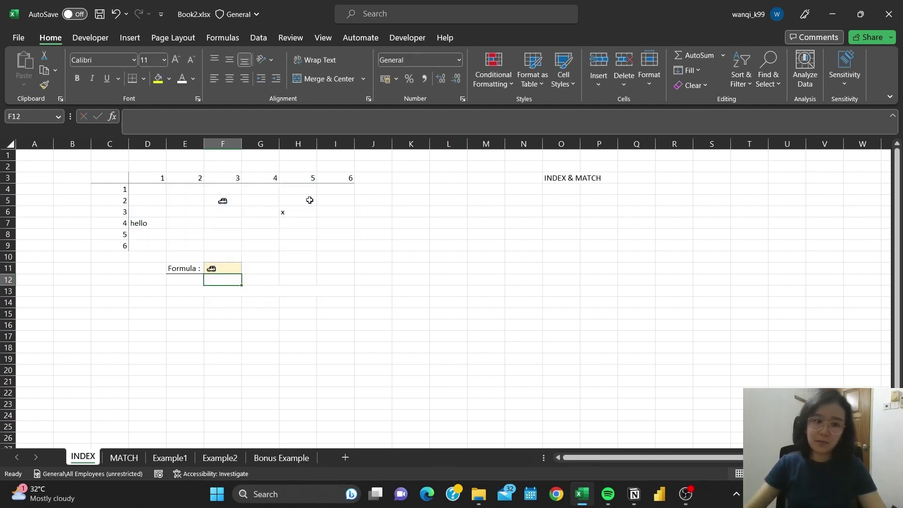
{"action": "left_click", "coordinate": [235, 268]}
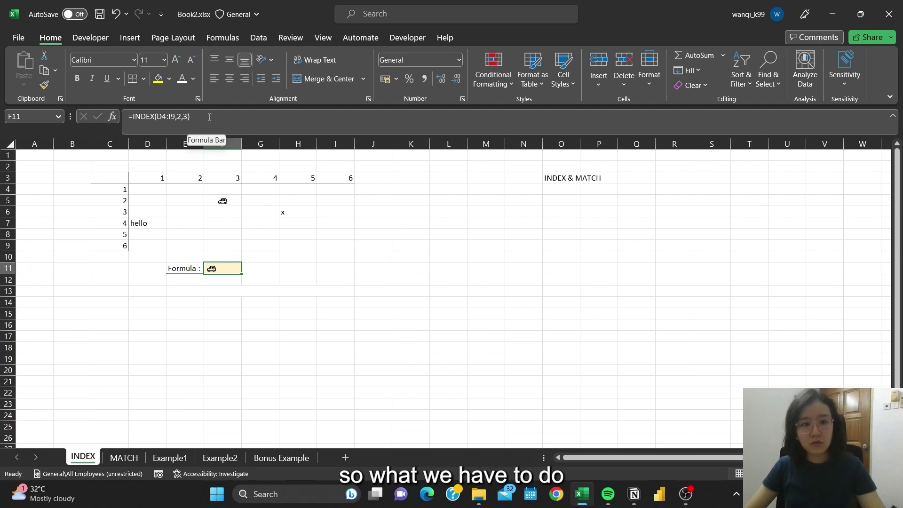
- Replace F11's formula with =INDEX(D4:I9,3,5) so it returns the x
{"action": "left_click_drag", "start_coordinate": [192, 118], "coordinate": [68, 111]}
{"action": "type", "text": "=inde"}
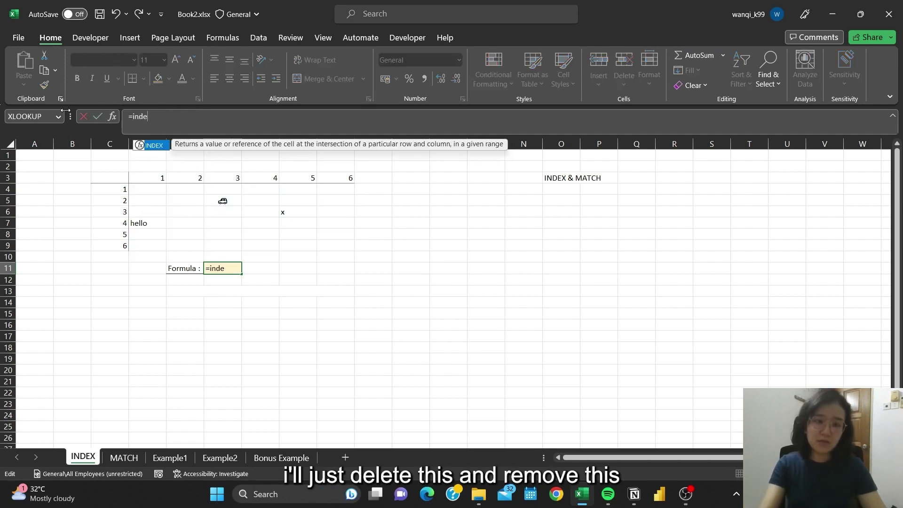
{"action": "key", "text": "Tab"}
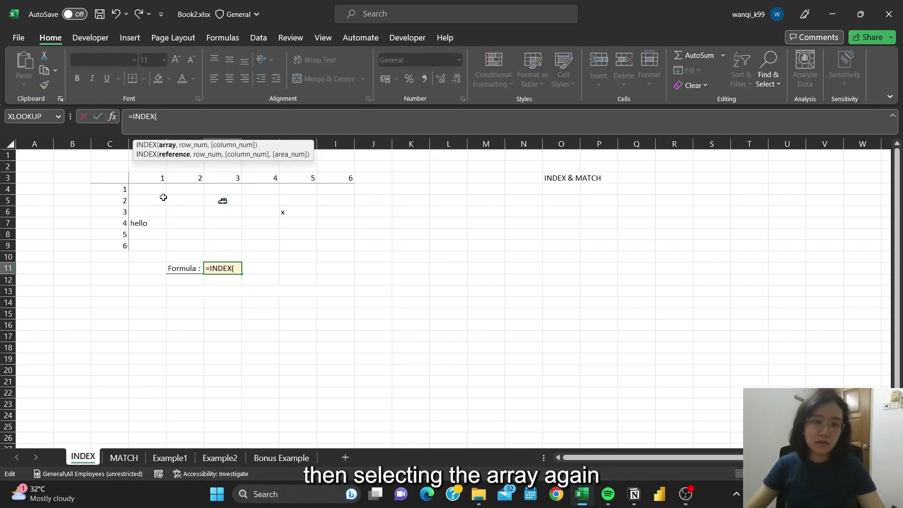
{"action": "left_click_drag", "start_coordinate": [152, 187], "coordinate": [336, 246]}
{"action": "type", "text": ","}
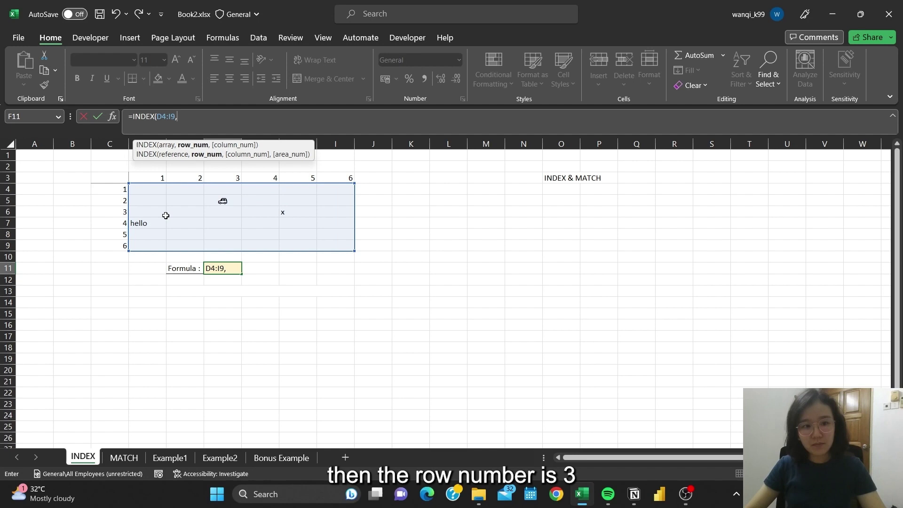
{"action": "type", "text": "3,"}
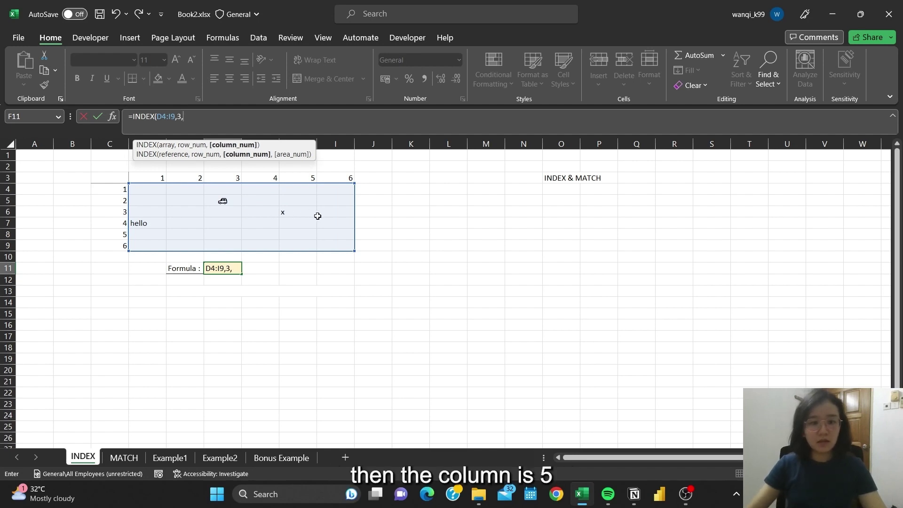
{"action": "type", "text": "5"}
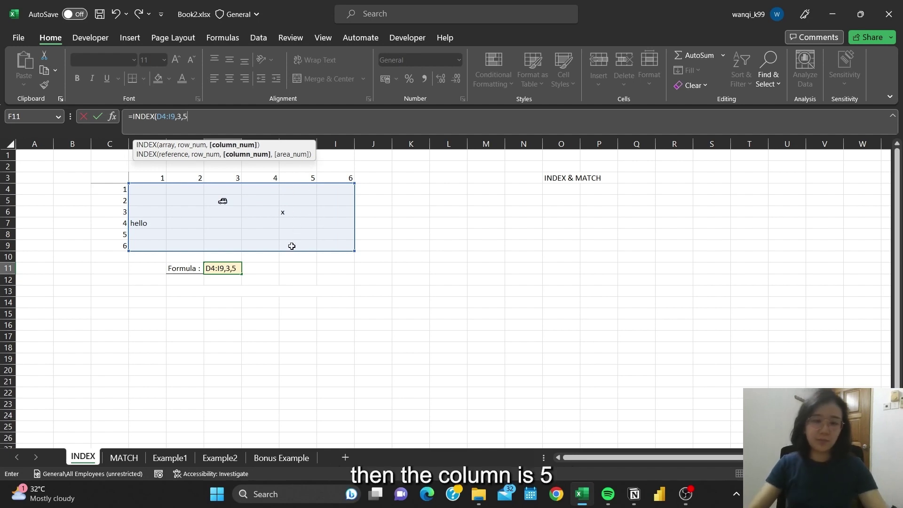
{"action": "type", "text": ")"}
{"action": "key", "text": "Return"}
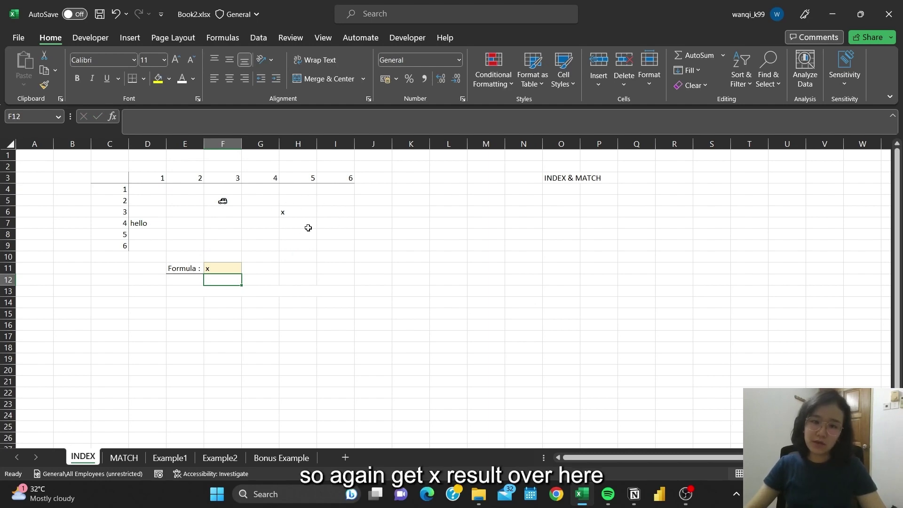
{"action": "left_click", "coordinate": [364, 281]}
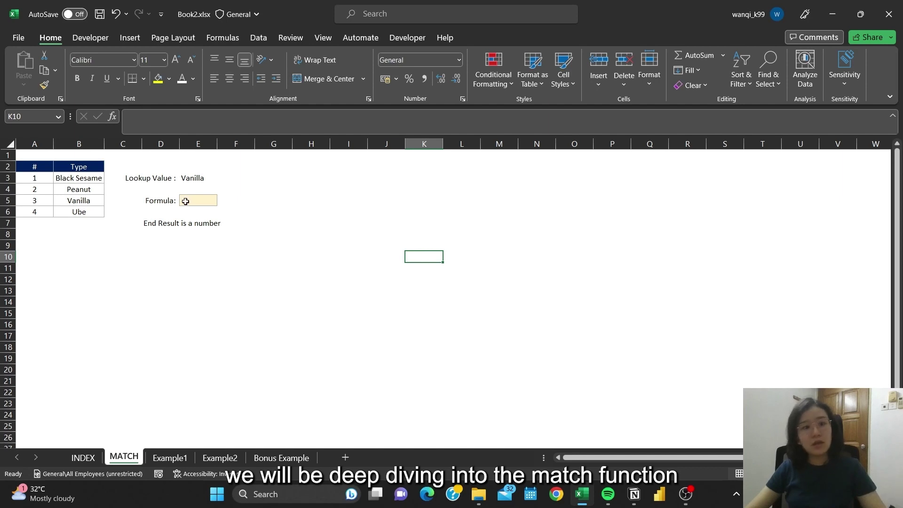
- Enter =MATCH(E3,B3:B6,0) in E5 to find the lookup value's position in the Type list
{"action": "left_click", "coordinate": [199, 199]}
{"action": "type", "text": "="}
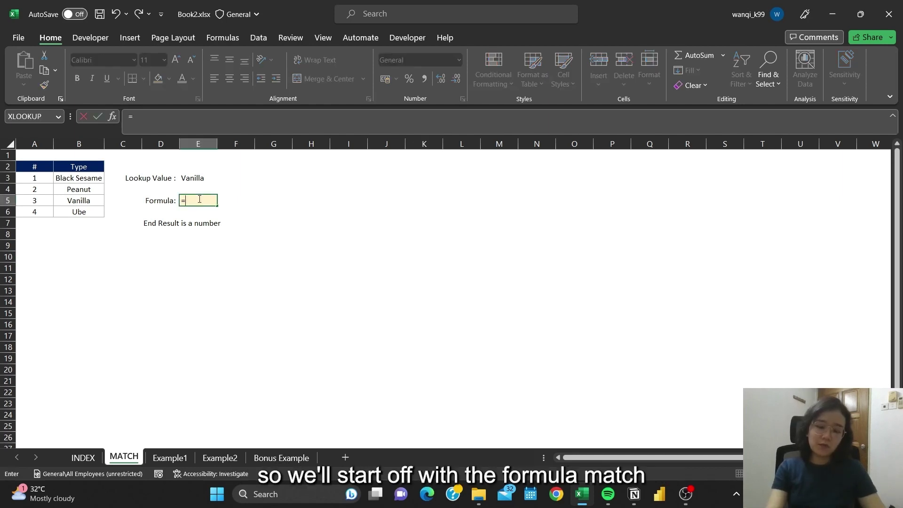
{"action": "type", "text": "match"}
{"action": "key", "text": "Tab"}
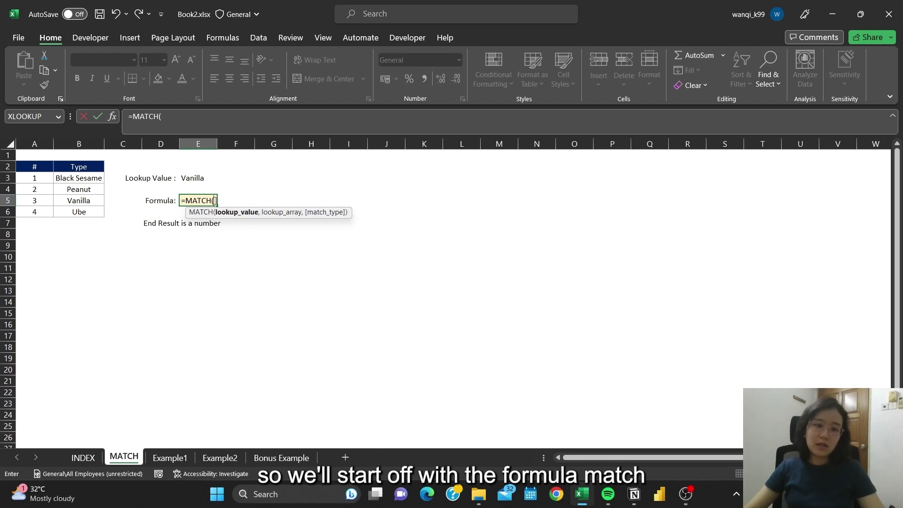
{"action": "left_click", "coordinate": [193, 177]}
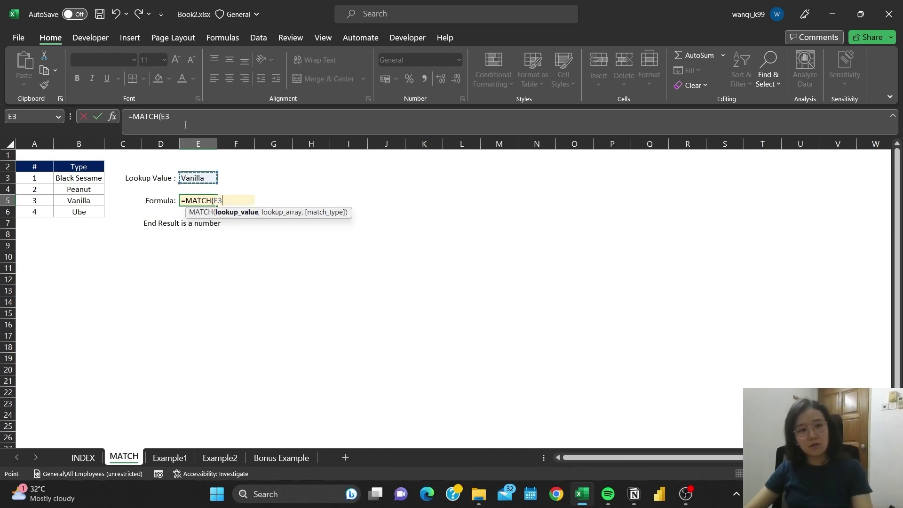
{"action": "type", "text": ","}
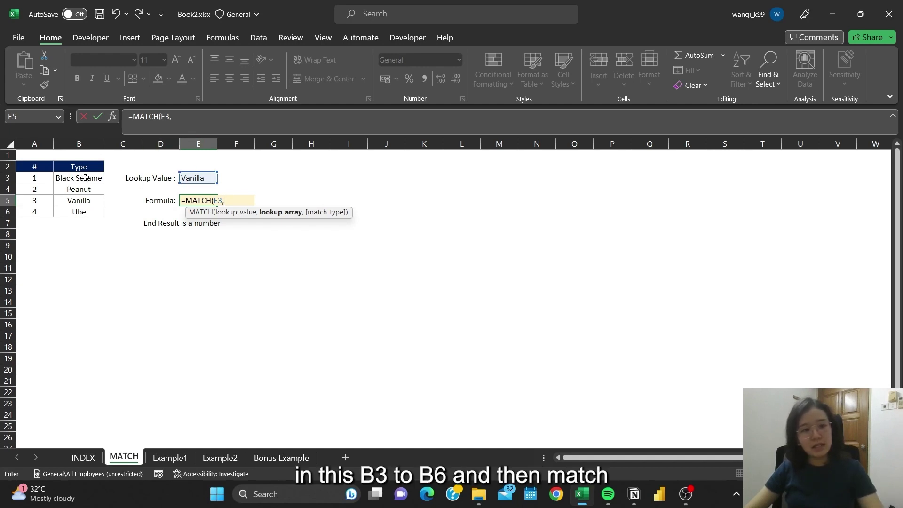
{"action": "left_click_drag", "start_coordinate": [87, 177], "coordinate": [82, 213]}
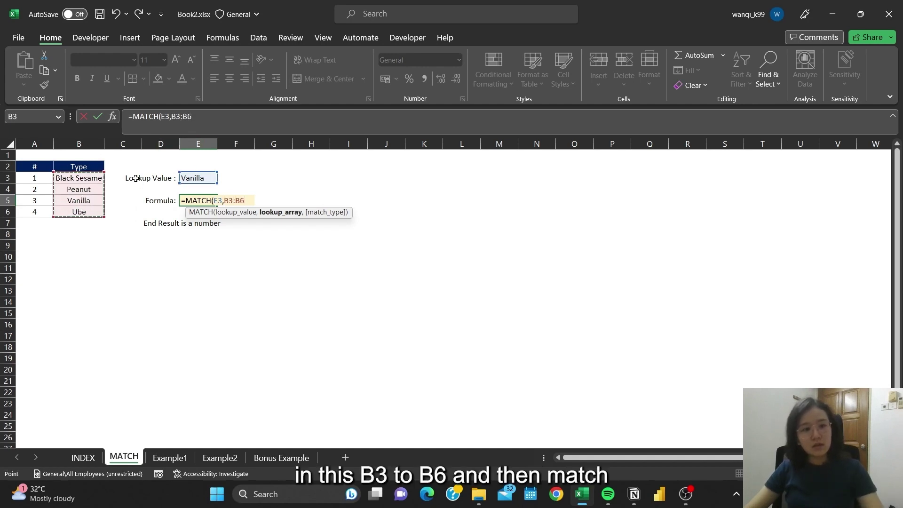
{"action": "type", "text": ","}
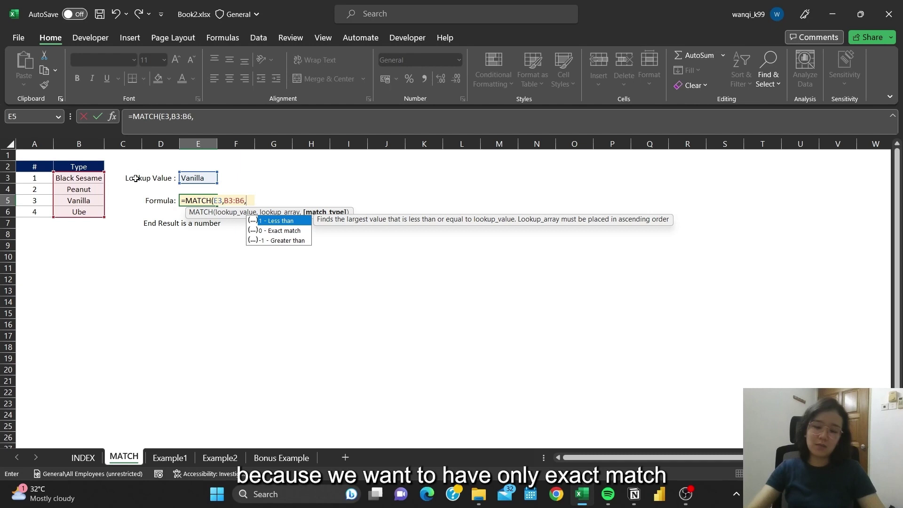
{"action": "type", "text": "0)"}
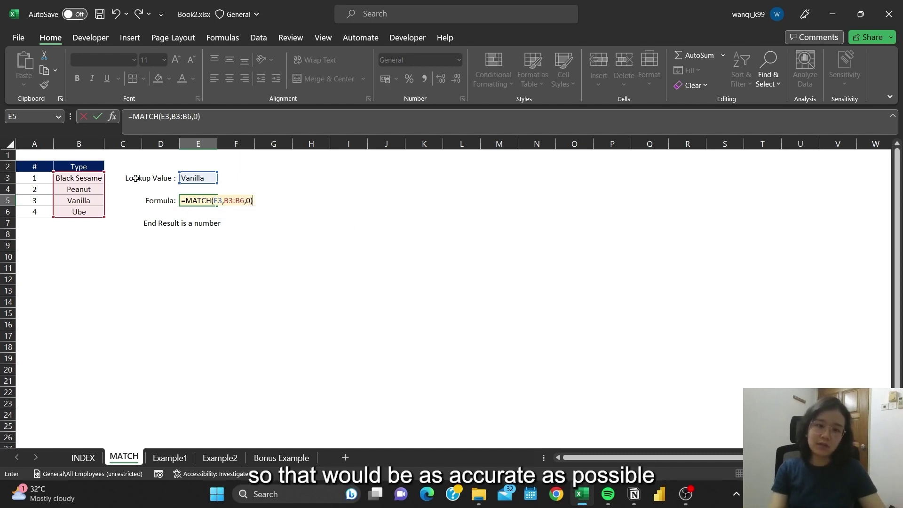
{"action": "key", "text": "ctrl+Return"}
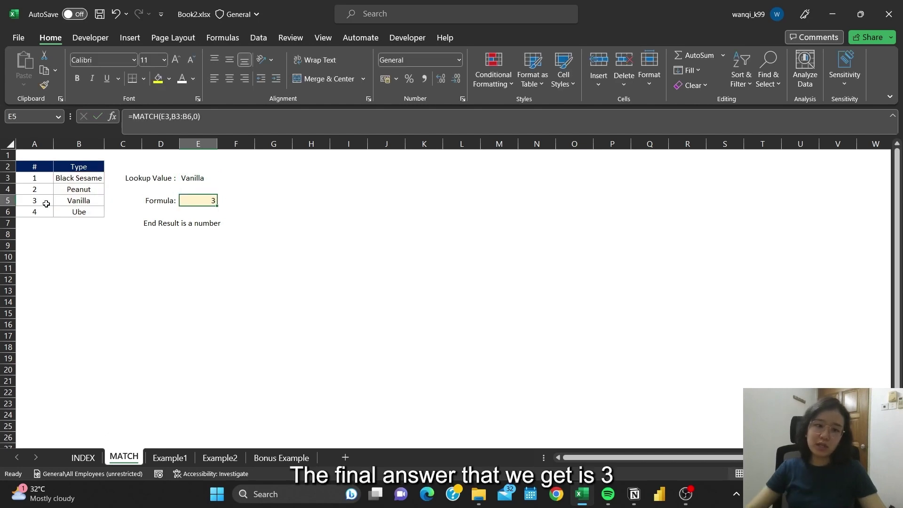
- Change the E3 lookup value from Vanilla to Peanut, giving position 2, then go to Example1
{"action": "left_click", "coordinate": [202, 176]}
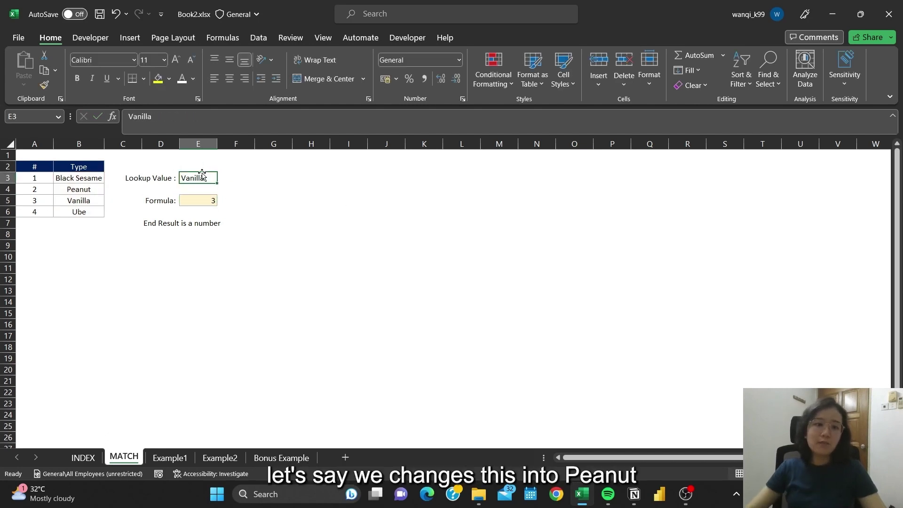
{"action": "double_click", "coordinate": [146, 115]}
{"action": "type", "text": "Peanut"}
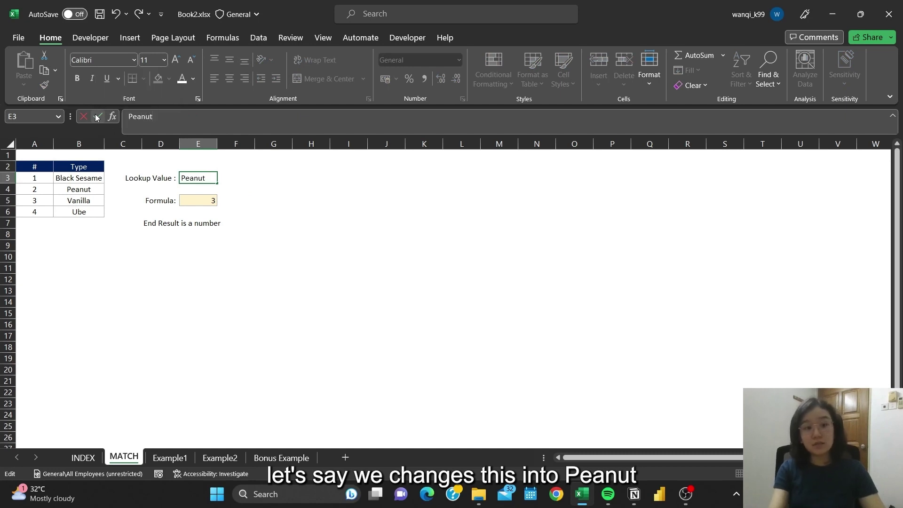
{"action": "key", "text": "Return"}
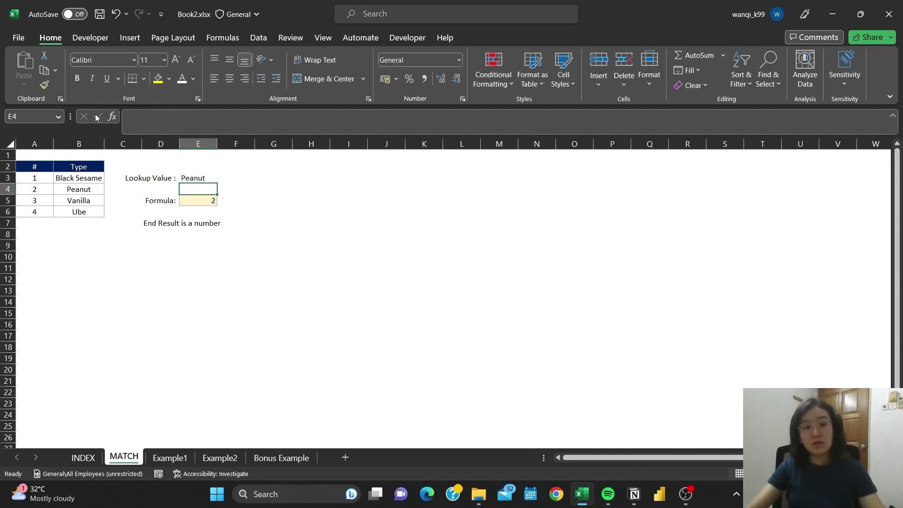
{"action": "left_click", "coordinate": [262, 209]}
{"action": "left_click", "coordinate": [234, 192]}
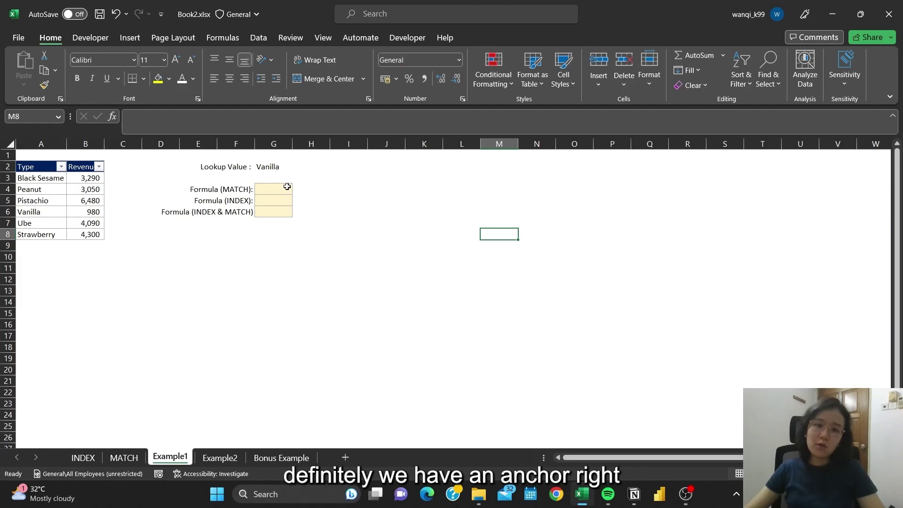
- Enter =MATCH(G2,A3:A8,0) in G4, returning 4 for Vanilla
{"action": "left_click", "coordinate": [278, 167]}
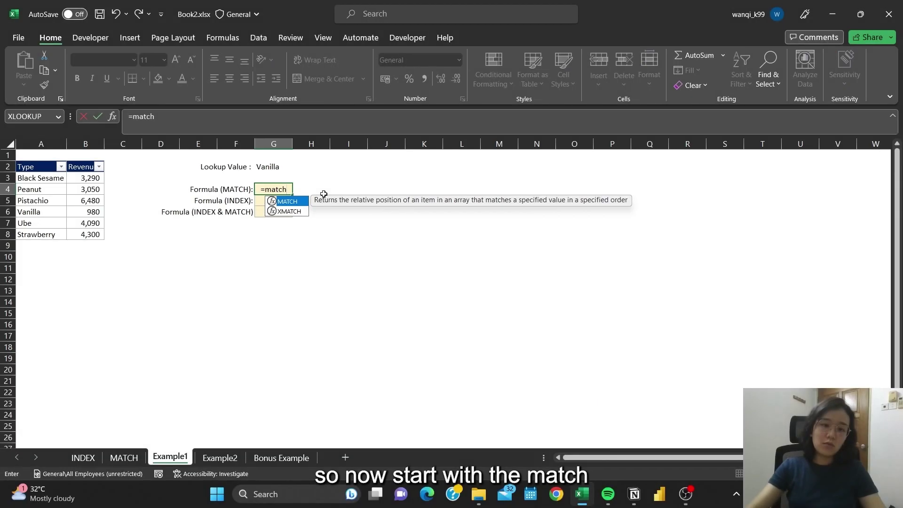
{"action": "key", "text": "Tab"}
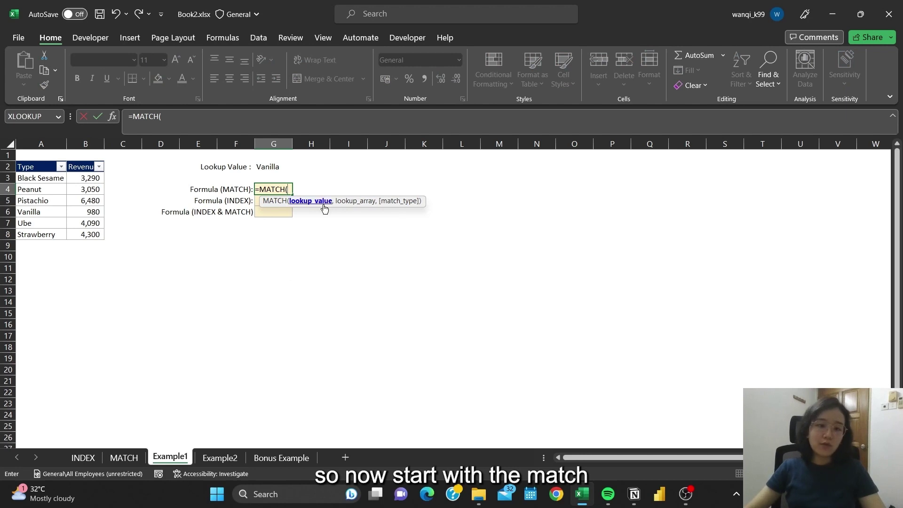
{"action": "left_click", "coordinate": [205, 115]}
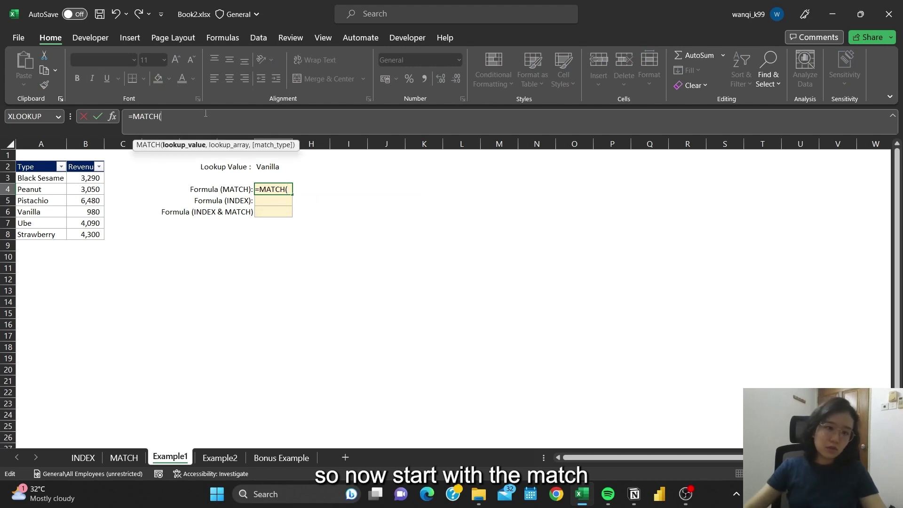
{"action": "left_click", "coordinate": [279, 166]}
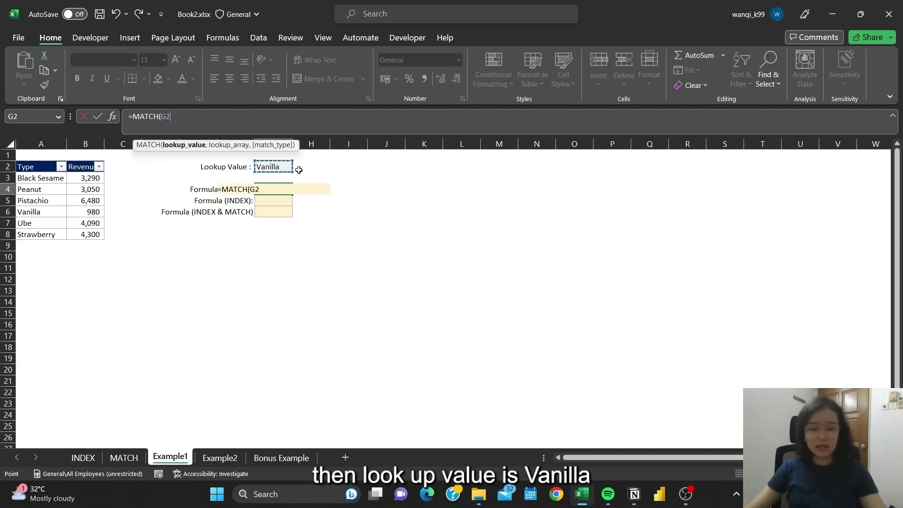
{"action": "type", "text": ","}
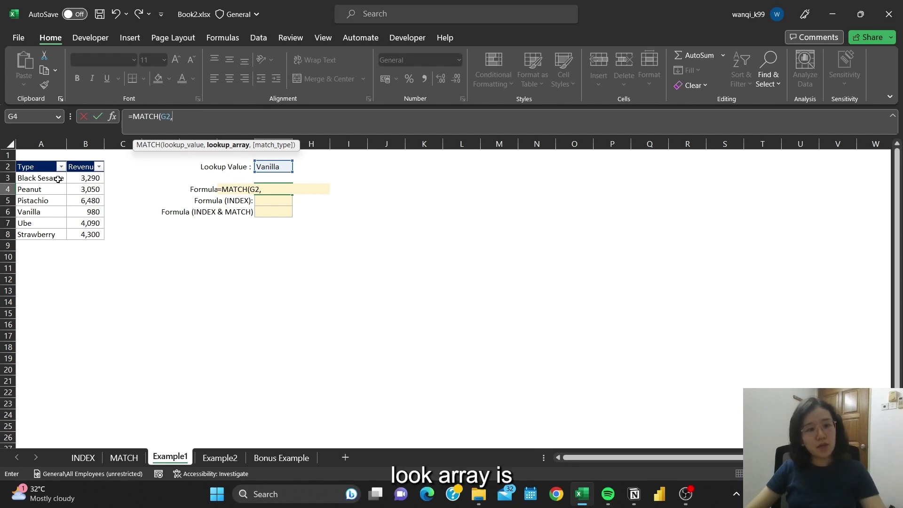
{"action": "left_click_drag", "start_coordinate": [55, 178], "coordinate": [57, 234]}
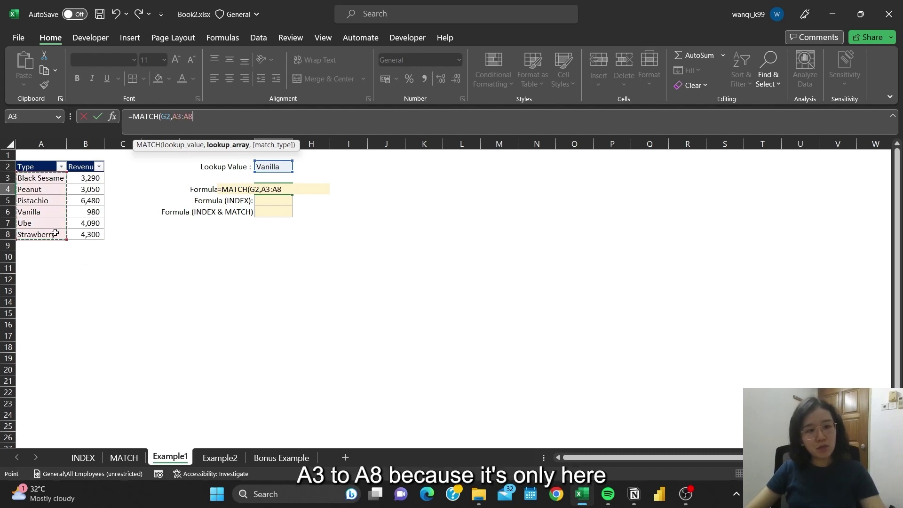
{"action": "type", "text": ","}
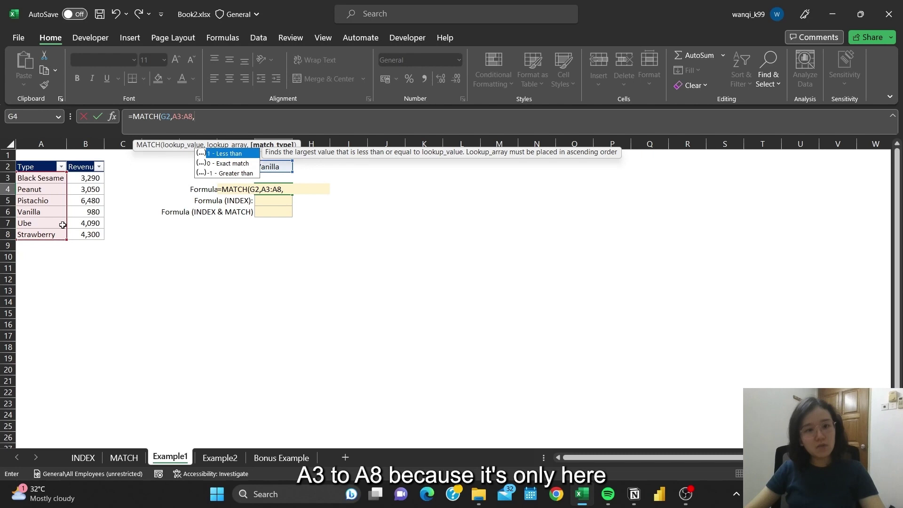
{"action": "type", "text": "0)"}
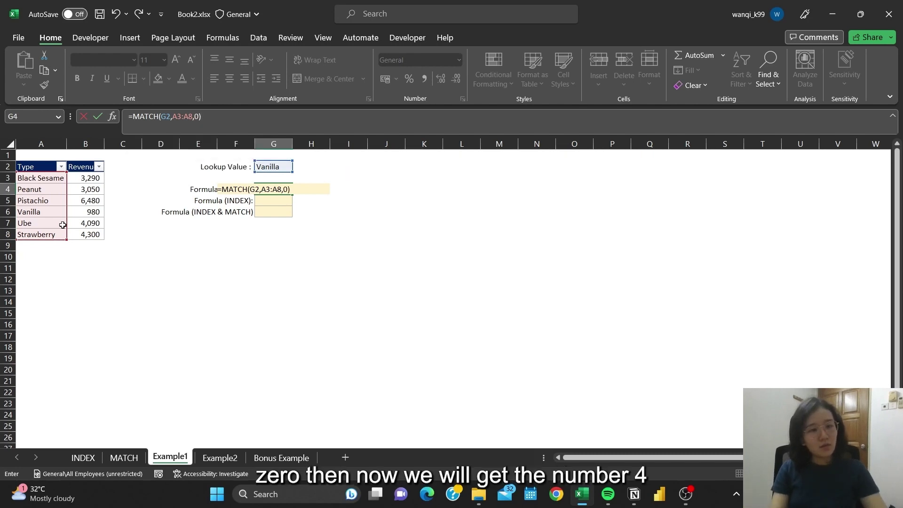
{"action": "key", "text": "Return"}
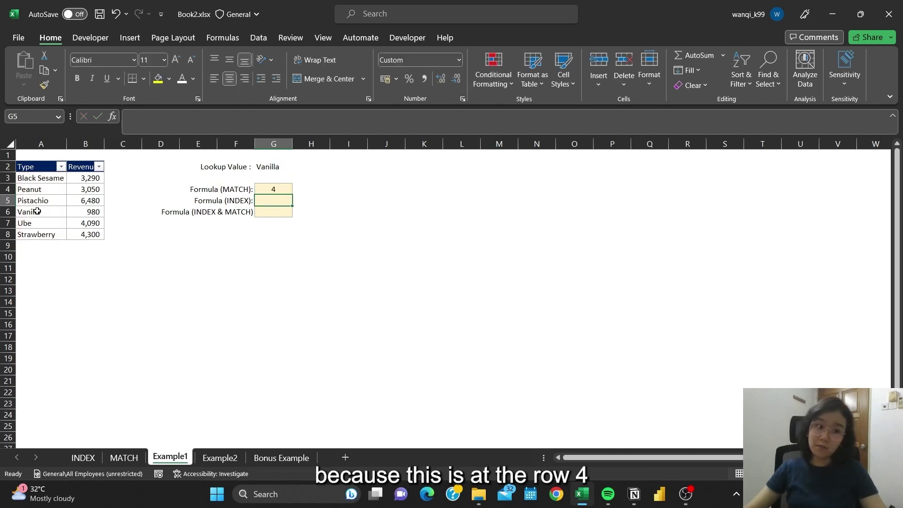
{"action": "left_click_drag", "start_coordinate": [37, 211], "coordinate": [87, 212]}
- Enter =INDEX(B3:B8,4) in G5 to return Vanilla's revenue of 980
{"action": "left_click", "coordinate": [275, 201]}
{"action": "type", "text": "=in"}
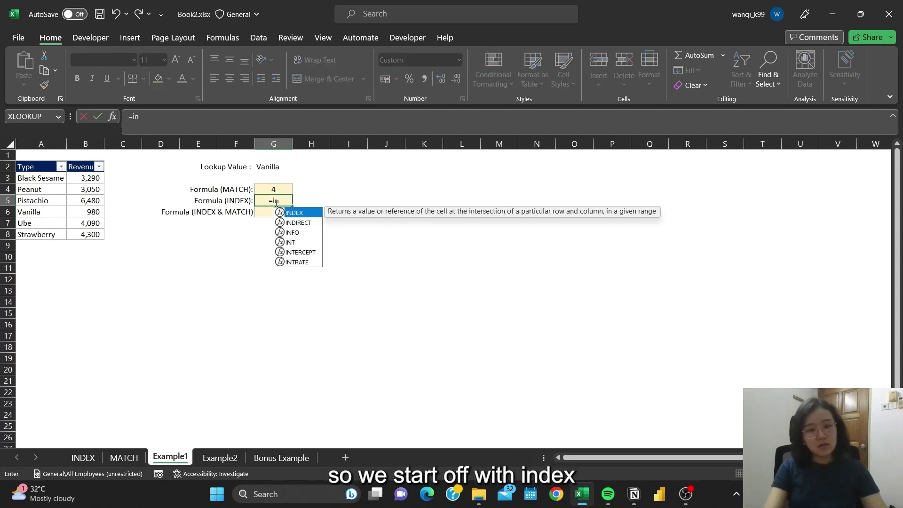
{"action": "type", "text": "dex"}
{"action": "key", "text": "Tab"}
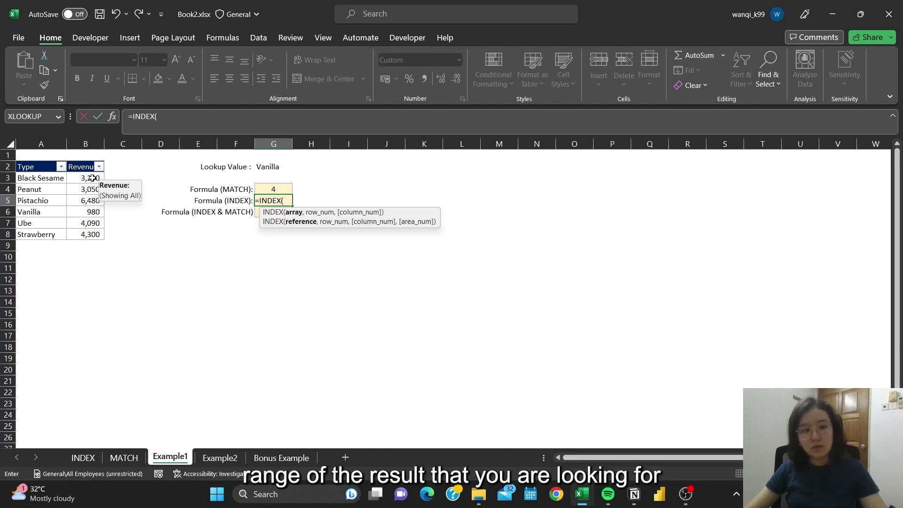
{"action": "left_click_drag", "start_coordinate": [92, 177], "coordinate": [87, 233]}
{"action": "type", "text": ","}
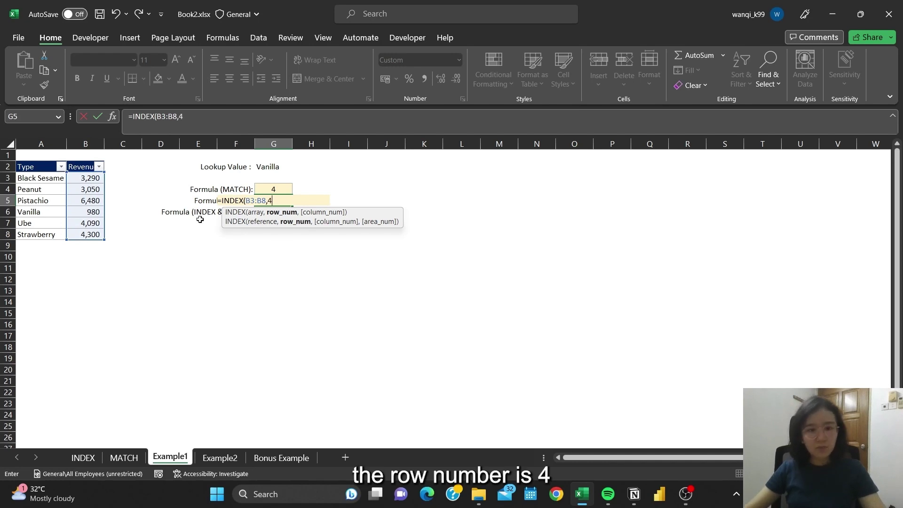
{"action": "type", "text": "4"}
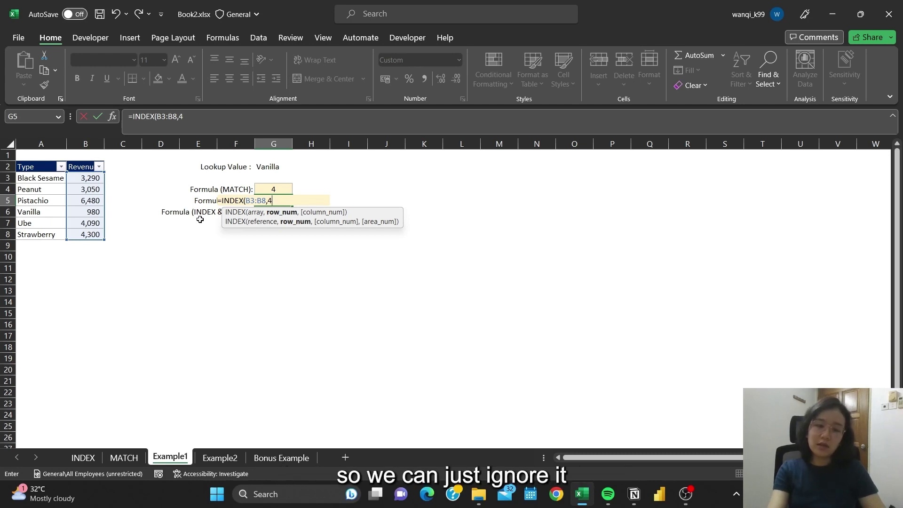
{"action": "type", "text": ")"}
{"action": "key", "text": "Return"}
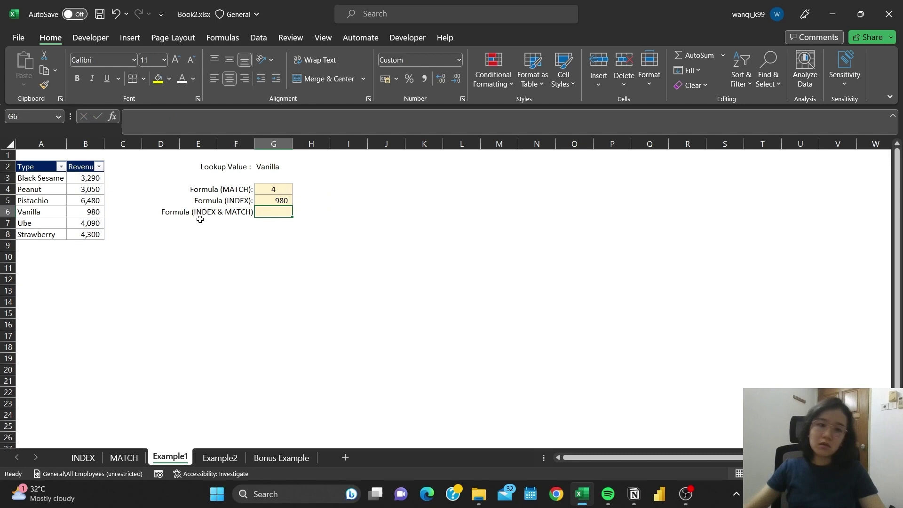
- Enter =INDEX(B3:B8,MATCH(G2,A3:A8,0)) in G6, returning 980
{"action": "left_click", "coordinate": [285, 200]}
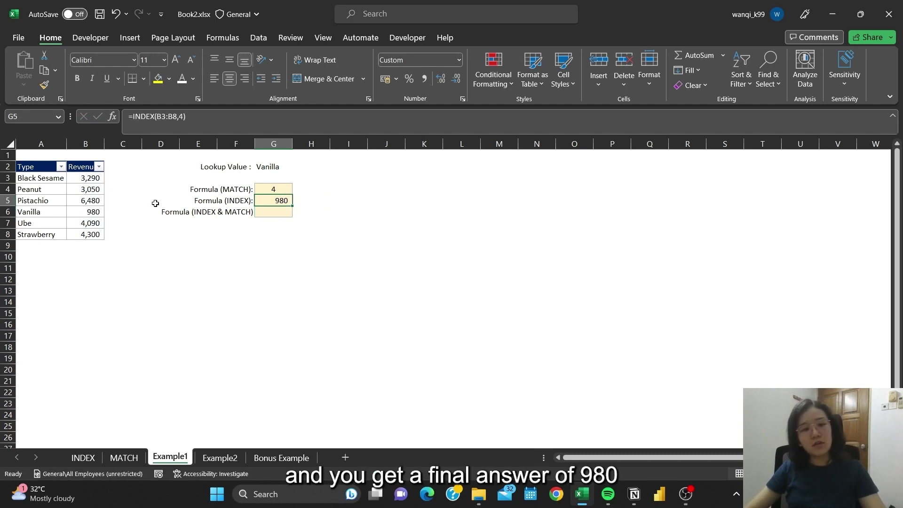
{"action": "left_click", "coordinate": [284, 213]}
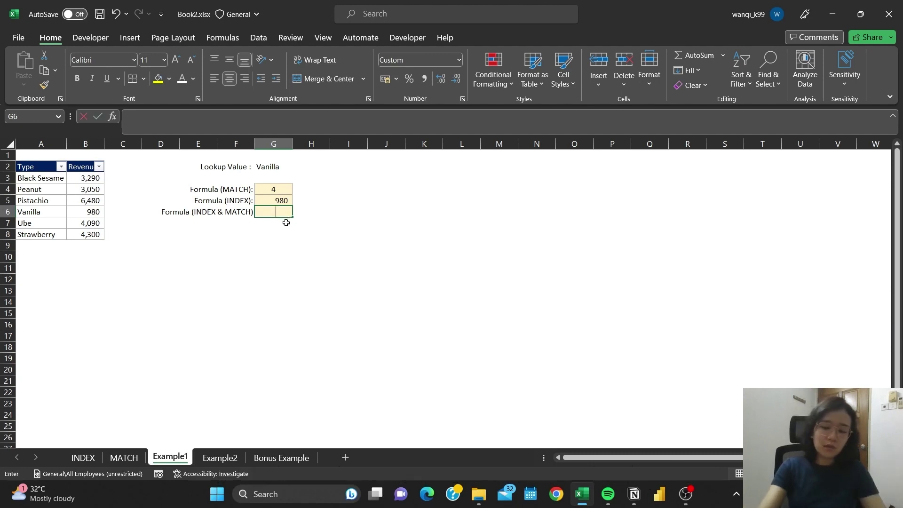
{"action": "type", "text": "=index"}
{"action": "double_click", "coordinate": [288, 224]}
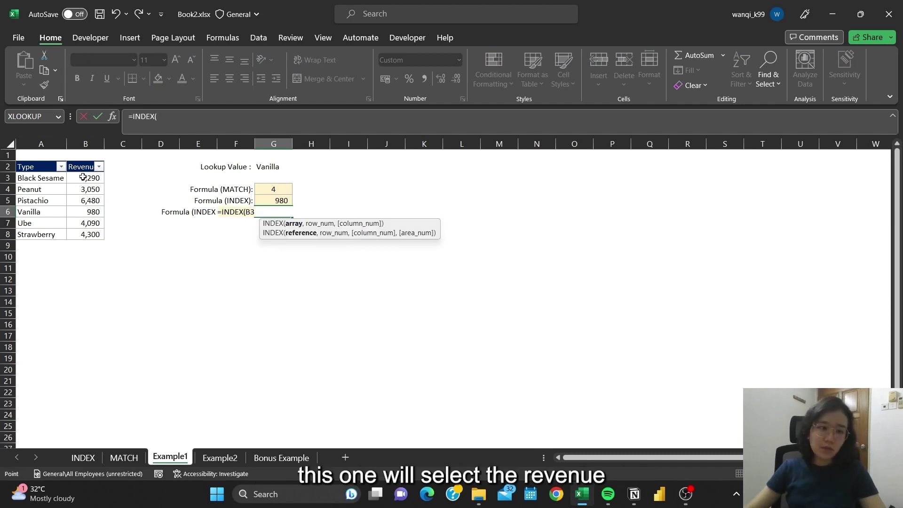
{"action": "left_click_drag", "start_coordinate": [80, 178], "coordinate": [79, 235]}
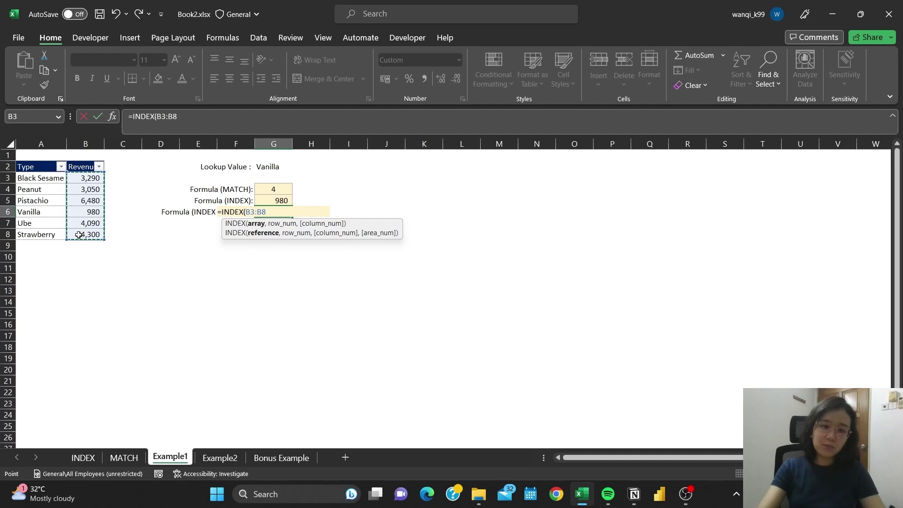
{"action": "type", "text": ",matc"}
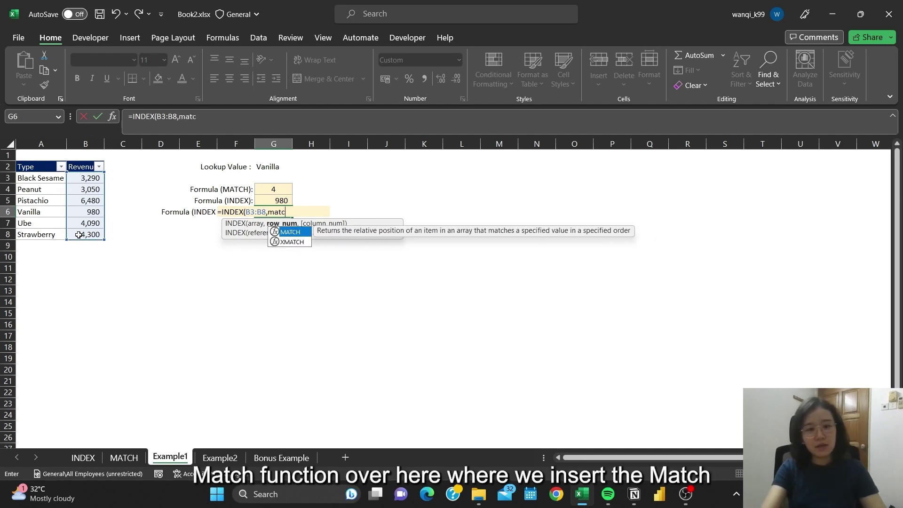
{"action": "key", "text": "Tab"}
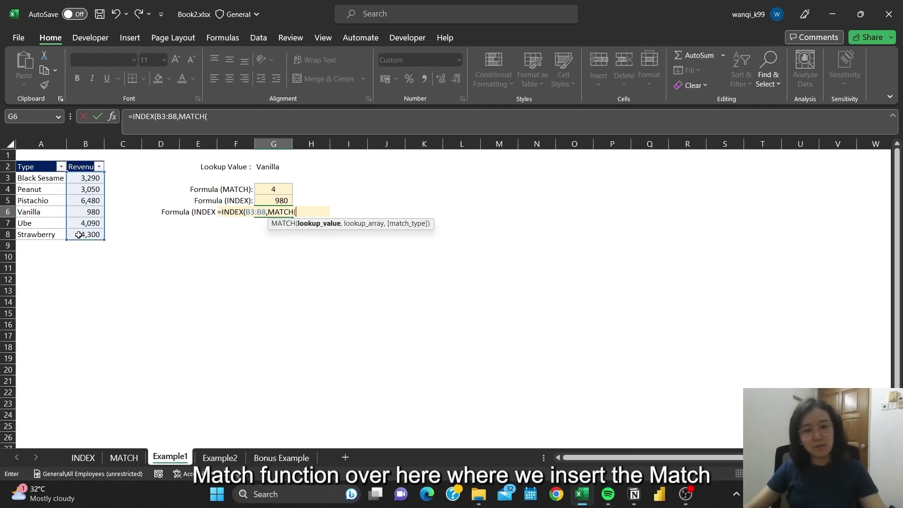
{"action": "left_click", "coordinate": [264, 168]}
{"action": "type", "text": ","}
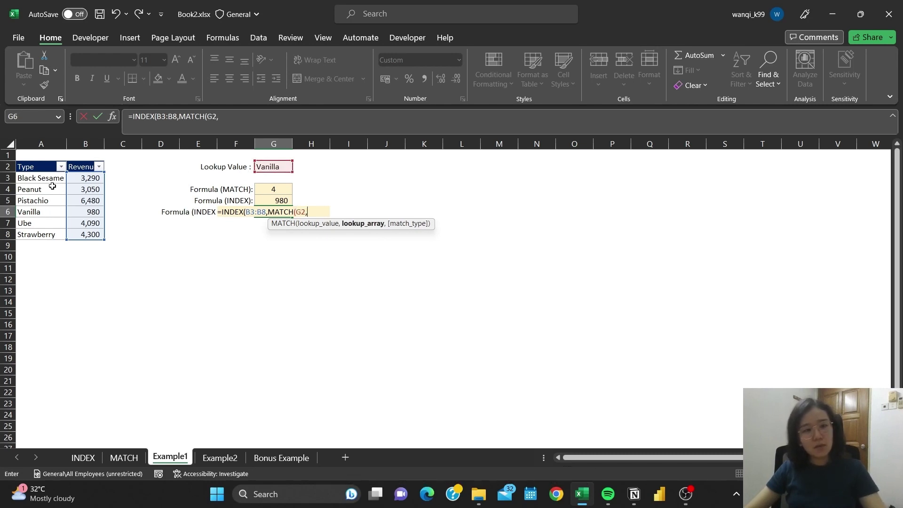
{"action": "left_click_drag", "start_coordinate": [55, 179], "coordinate": [51, 233]}
{"action": "type", "text": ",0"}
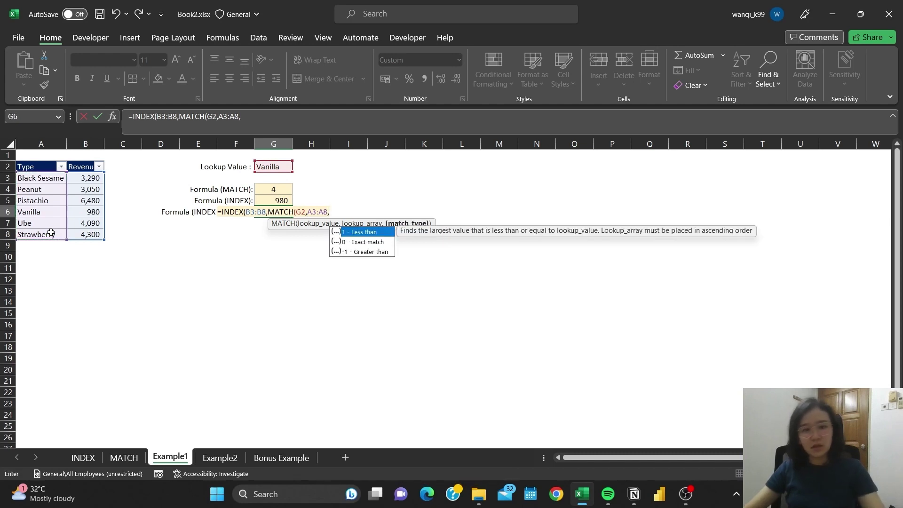
{"action": "type", "text": ")"}
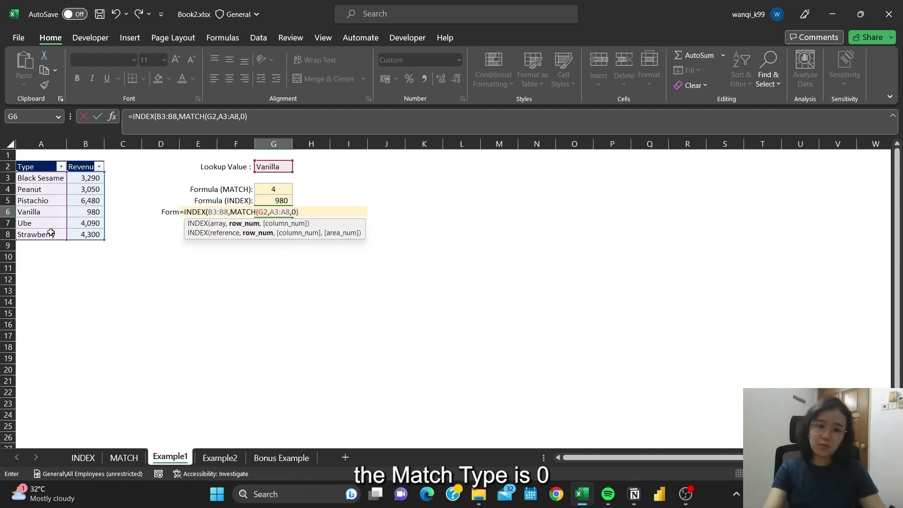
{"action": "type", "text": ")"}
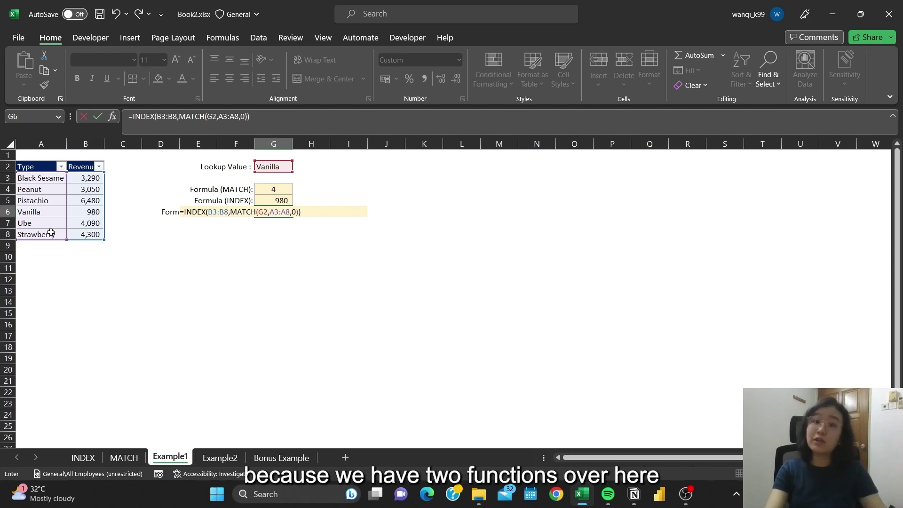
{"action": "key", "text": "Return"}
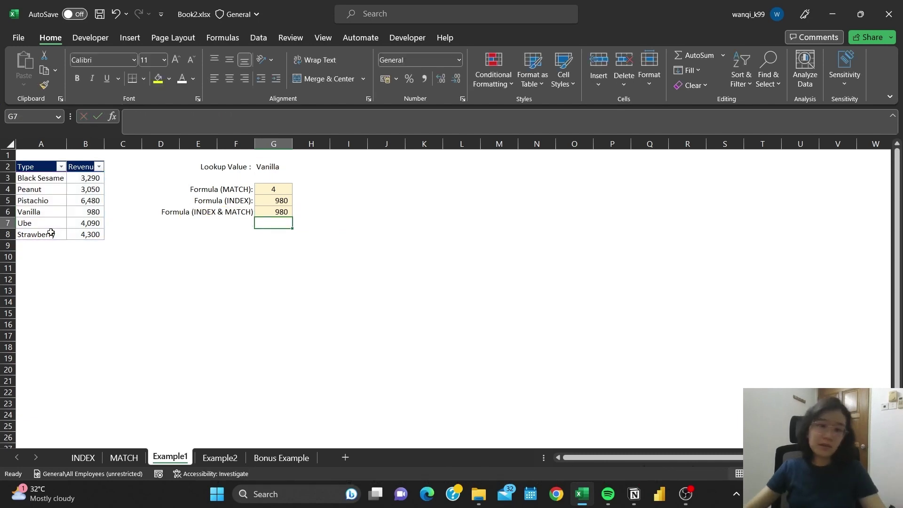
- Change the G2 lookup value from Vanilla to Pistachio
{"action": "left_click", "coordinate": [276, 209]}
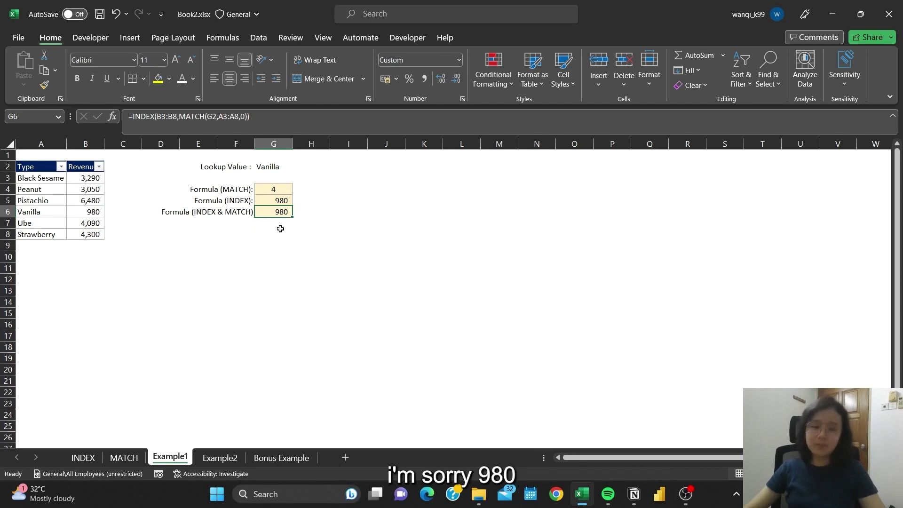
{"action": "left_click", "coordinate": [277, 166]}
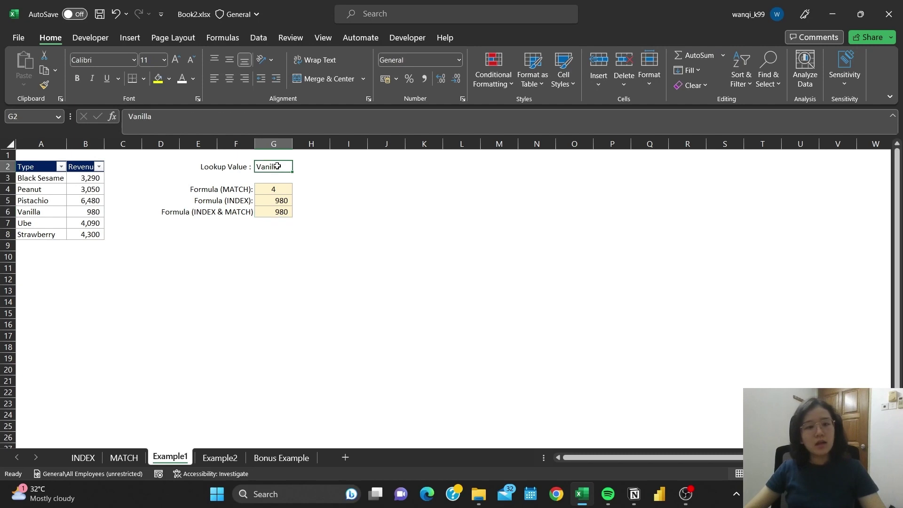
{"action": "left_click", "coordinate": [281, 211]}
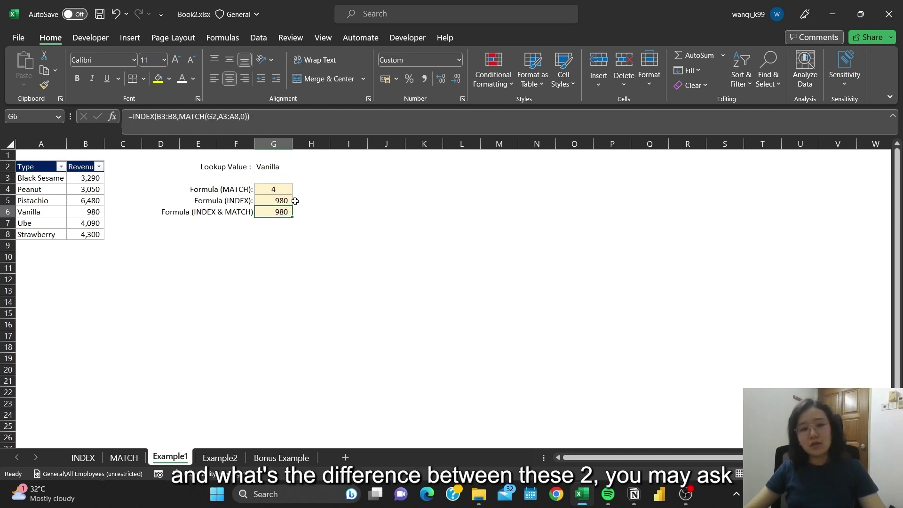
{"action": "left_click_drag", "start_coordinate": [294, 201], "coordinate": [301, 211]}
{"action": "left_click", "coordinate": [271, 168]}
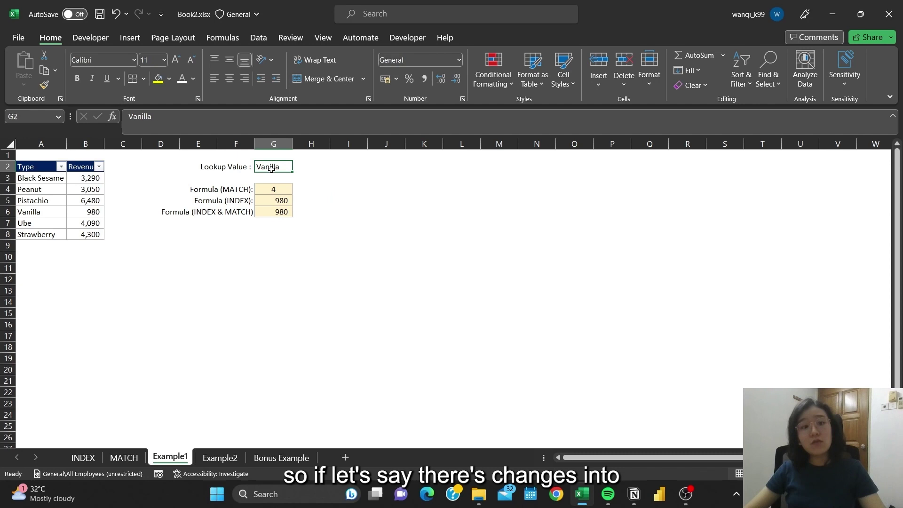
{"action": "double_click", "coordinate": [143, 117]}
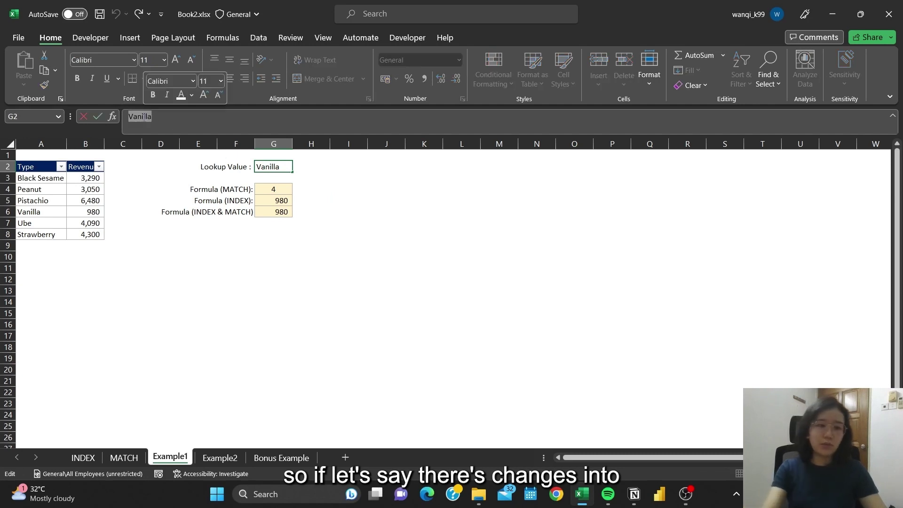
{"action": "type", "text": "Pista"}
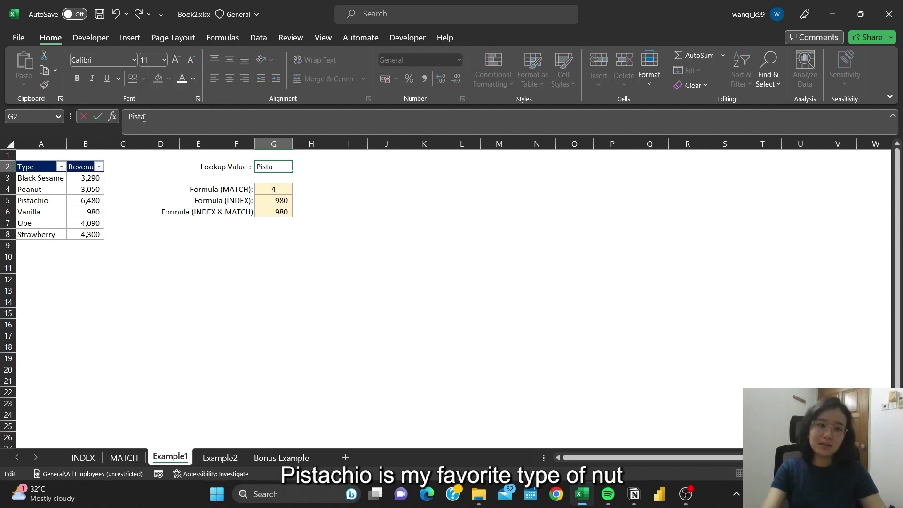
{"action": "type", "text": "chio"}
{"action": "key", "text": "Return"}
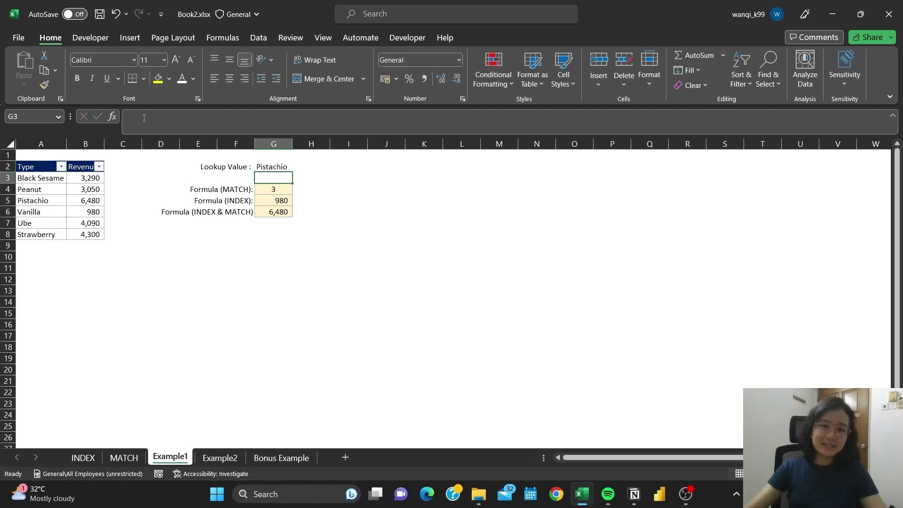
- Check the G4, G6 and G5 formulas: MATCH now gives 3, INDEX & MATCH 6,480
{"action": "left_click", "coordinate": [316, 210]}
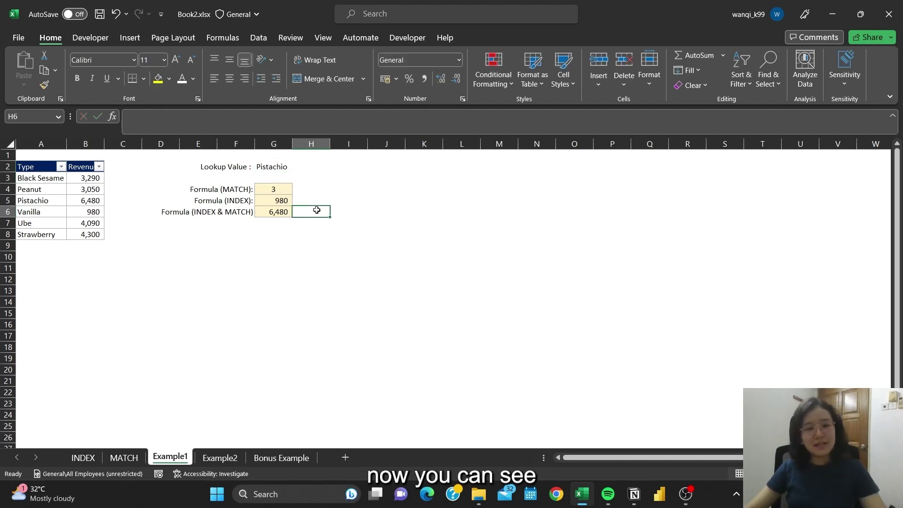
{"action": "left_click", "coordinate": [282, 191]}
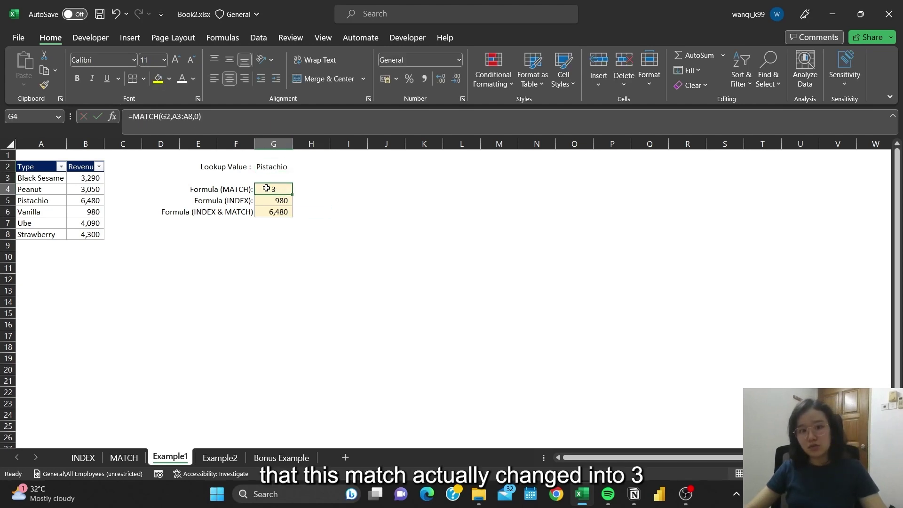
{"action": "left_click", "coordinate": [284, 212]}
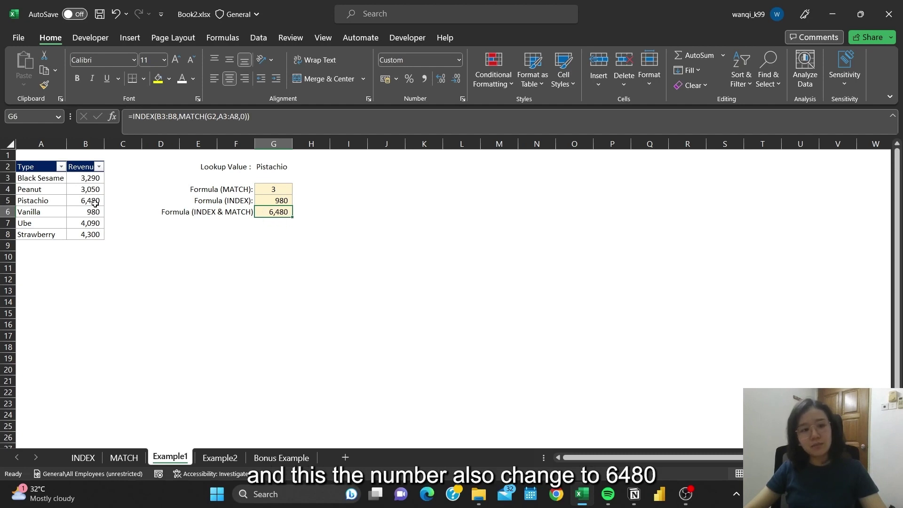
{"action": "left_click", "coordinate": [290, 201]}
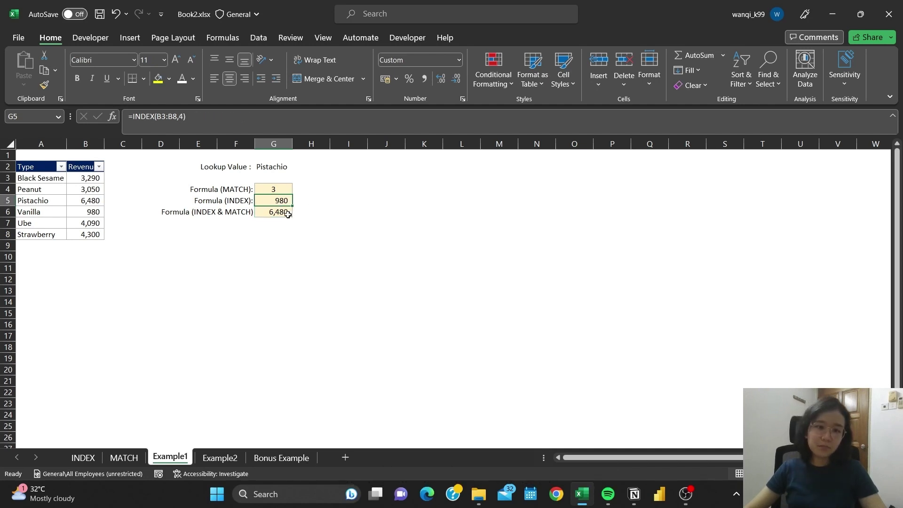
{"action": "left_click", "coordinate": [193, 123]}
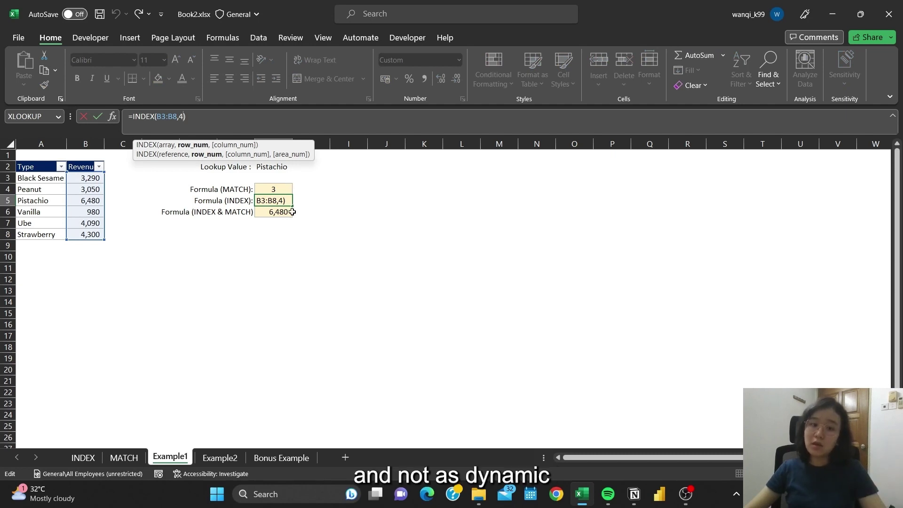
{"action": "key", "text": "ctrl+Return"}
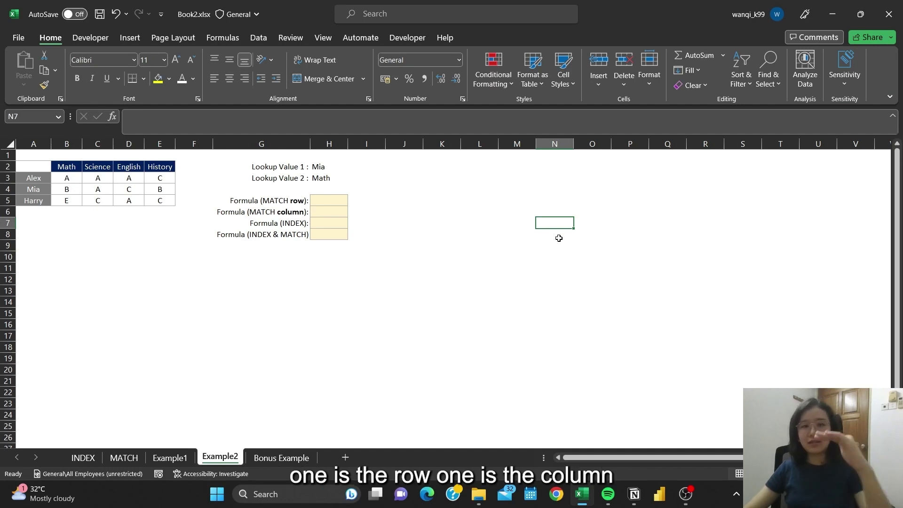
- Enter =MATCH(H2,A3:A5,0) in H5, returning 2 for Mia
{"action": "left_click", "coordinate": [331, 200]}
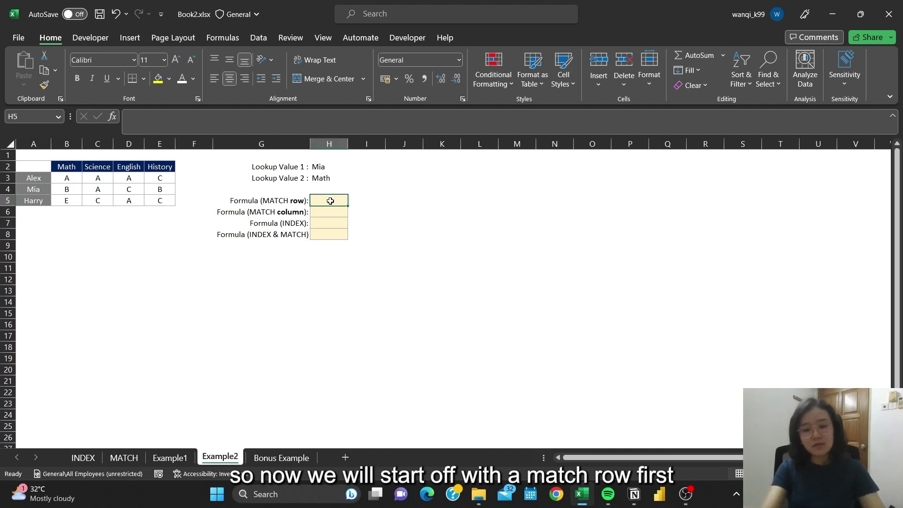
{"action": "type", "text": "=match"}
{"action": "key", "text": "Tab"}
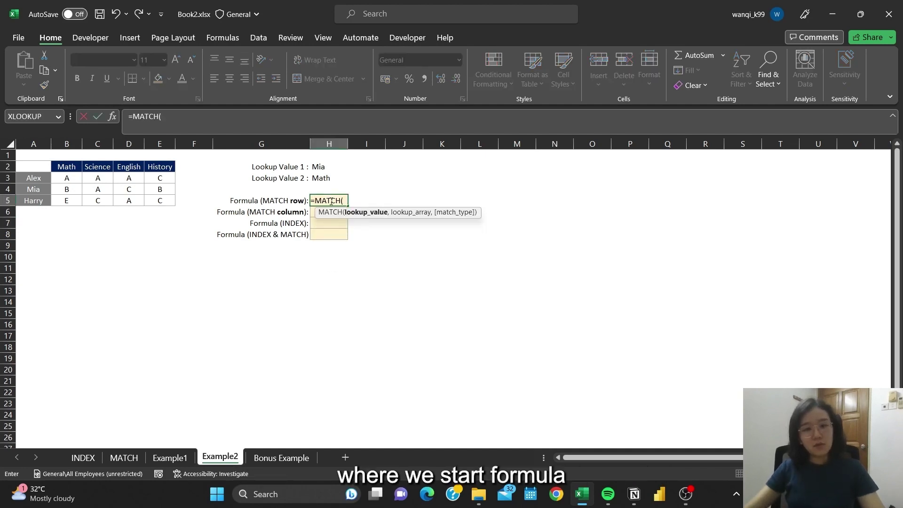
{"action": "left_click", "coordinate": [324, 166]}
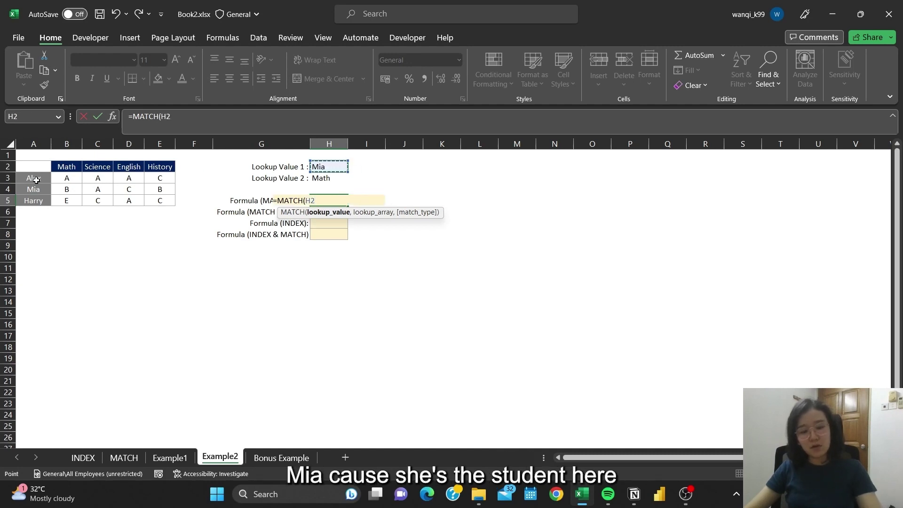
{"action": "type", "text": ","}
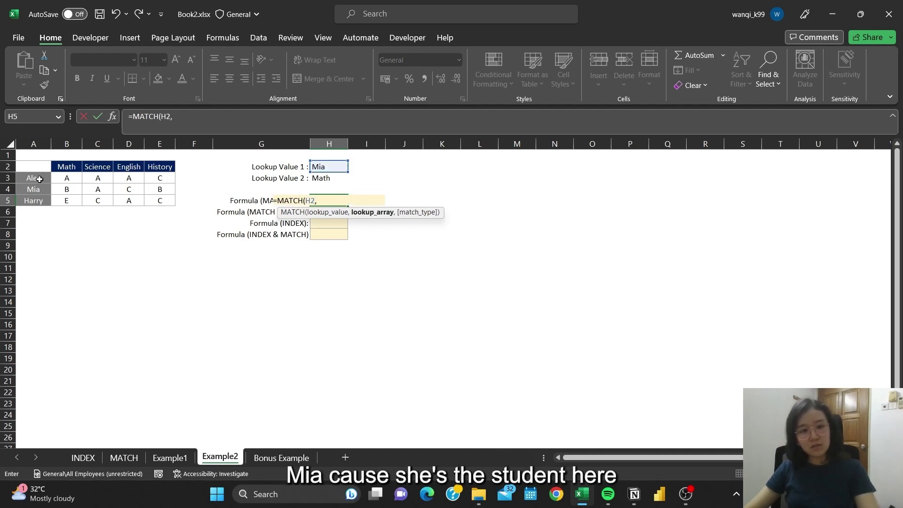
{"action": "left_click", "coordinate": [44, 178]}
{"action": "left_click_drag", "start_coordinate": [45, 177], "coordinate": [43, 200]}
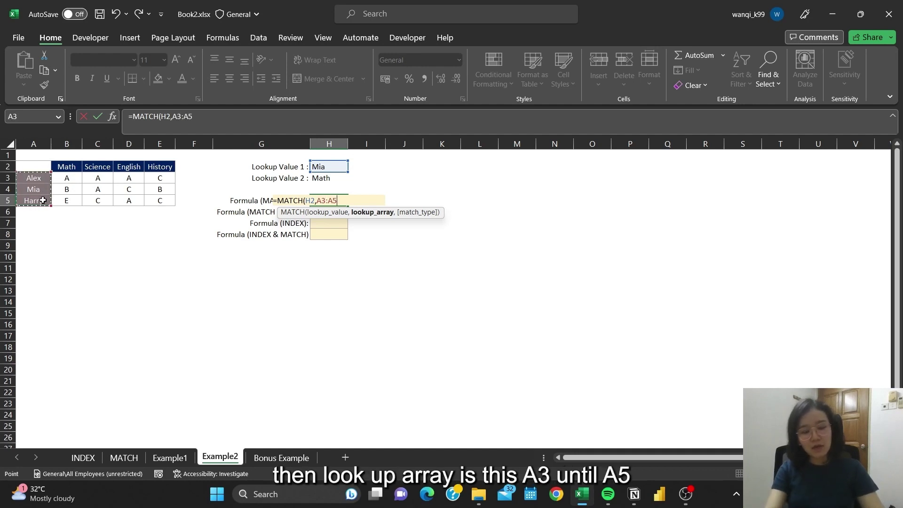
{"action": "type", "text": ",0)"}
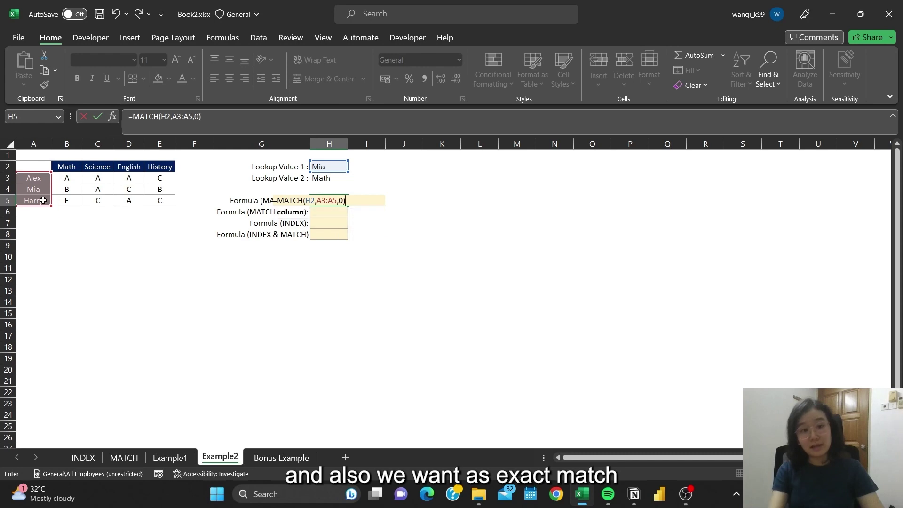
{"action": "key", "text": "Return"}
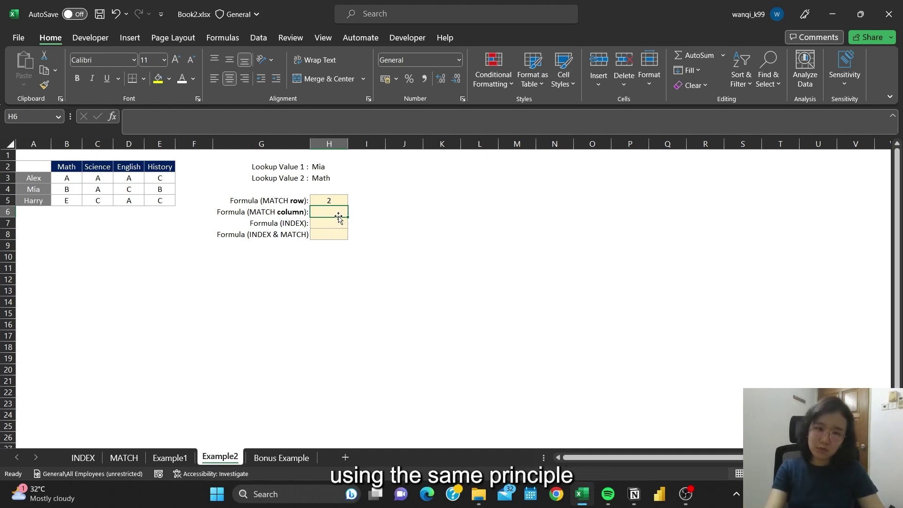
- Enter =MATCH(H3,B2:E2,0) in H6, returning 1 for Math
{"action": "type", "text": "=MATCH("}
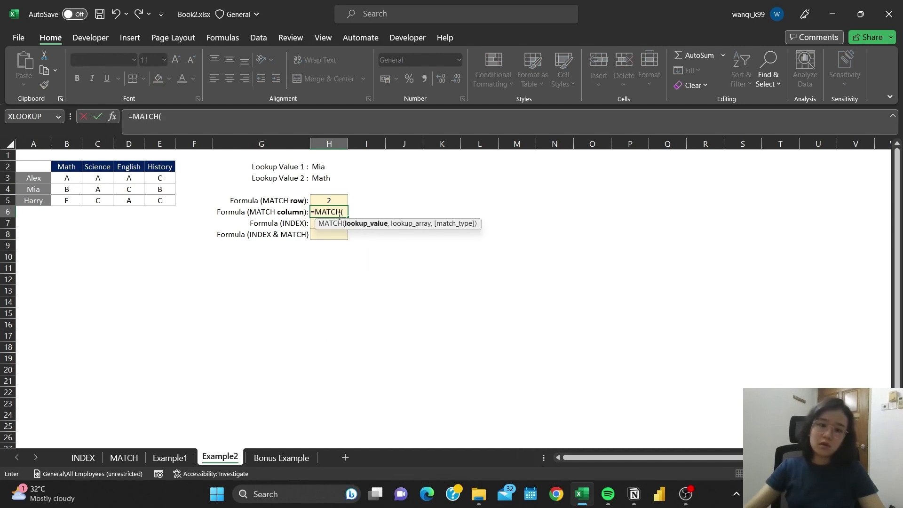
{"action": "left_click", "coordinate": [335, 179]}
{"action": "type", "text": ","}
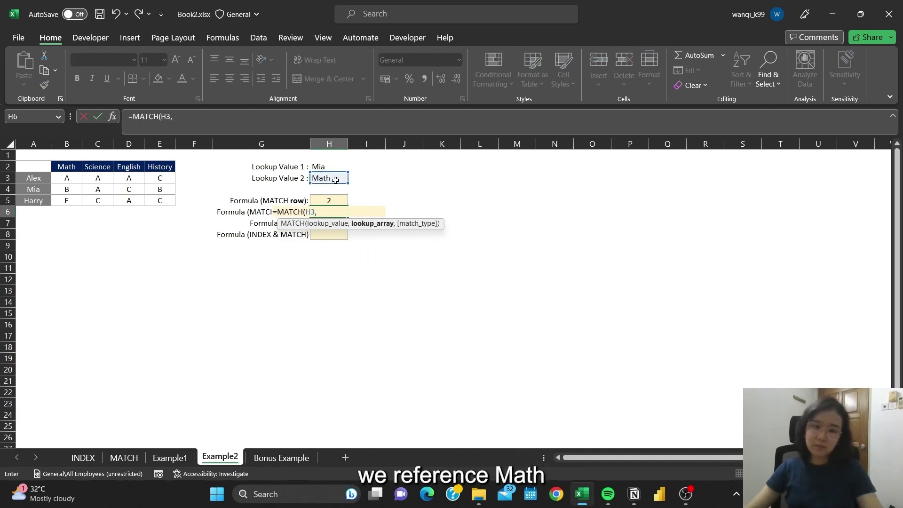
{"action": "left_click_drag", "start_coordinate": [66, 166], "coordinate": [156, 166]}
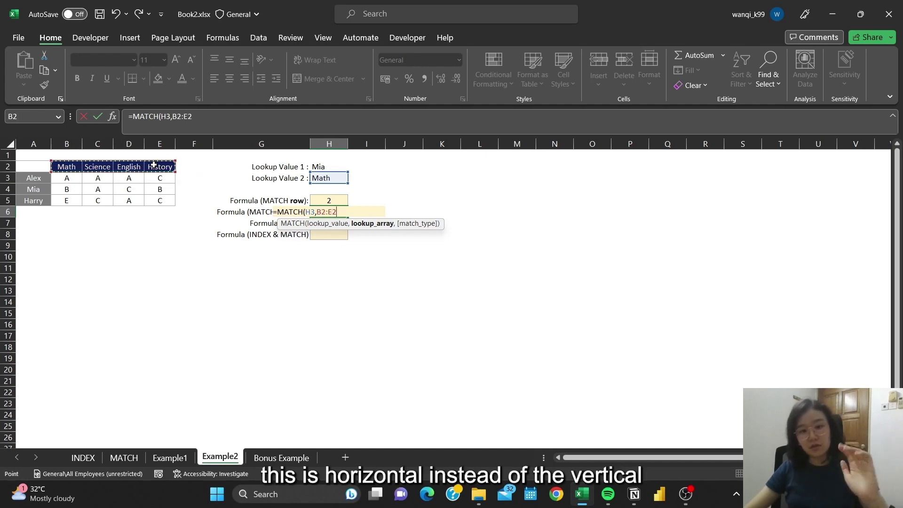
{"action": "type", "text": ","}
{"action": "type", "text": "0)"}
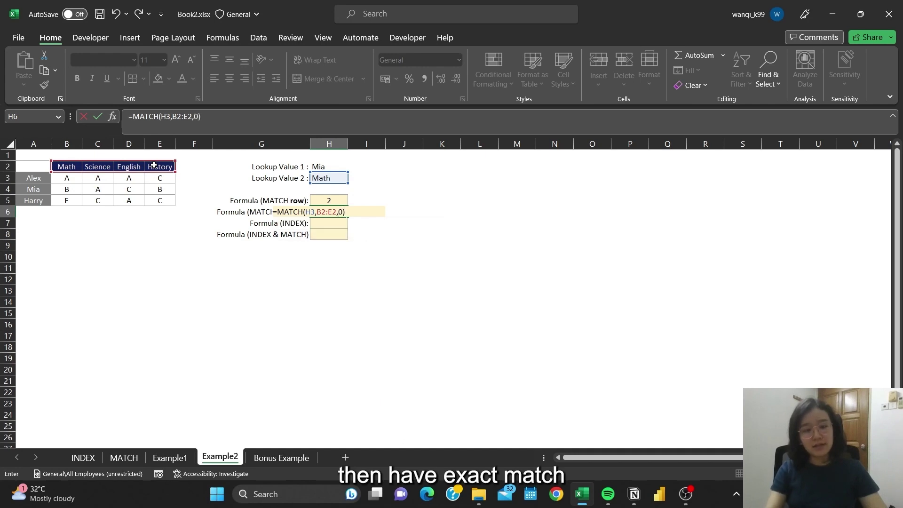
{"action": "key", "text": "Return"}
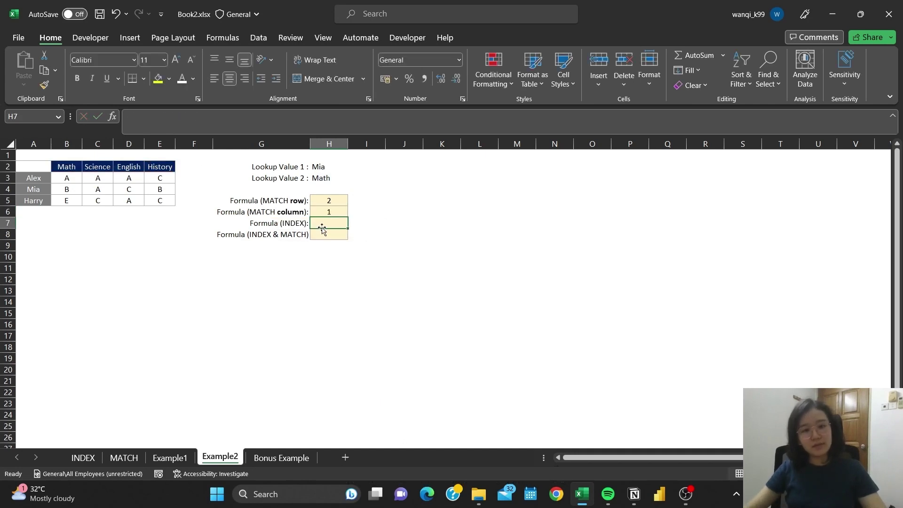
- Point out the student and subject dropdowns, the Math column and the second student's row
{"action": "left_click", "coordinate": [328, 167]}
{"action": "left_click", "coordinate": [314, 179]}
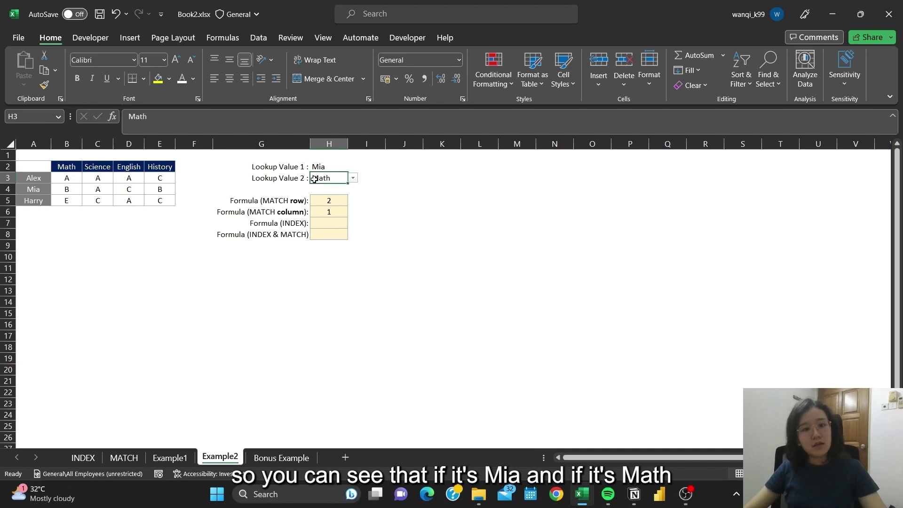
{"action": "left_click", "coordinate": [149, 221]}
{"action": "left_click", "coordinate": [70, 174]}
{"action": "left_click", "coordinate": [41, 189]}
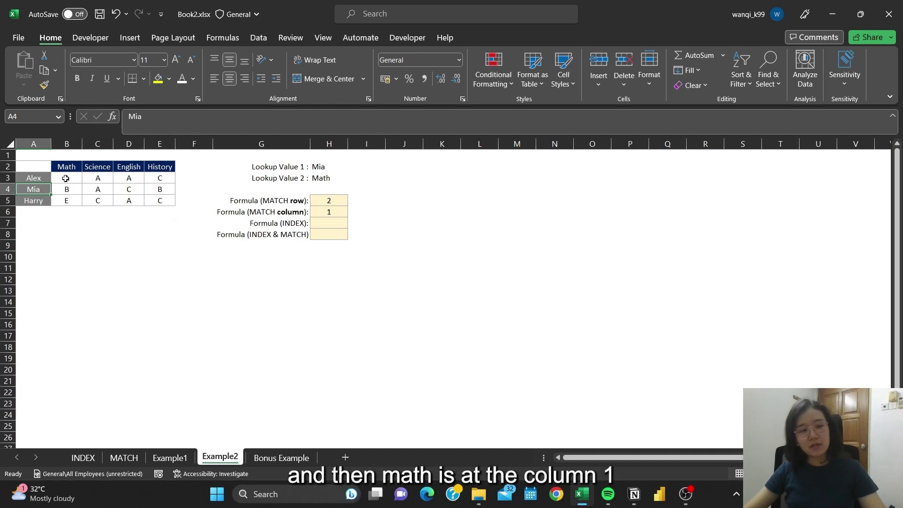
{"action": "left_click", "coordinate": [336, 225]}
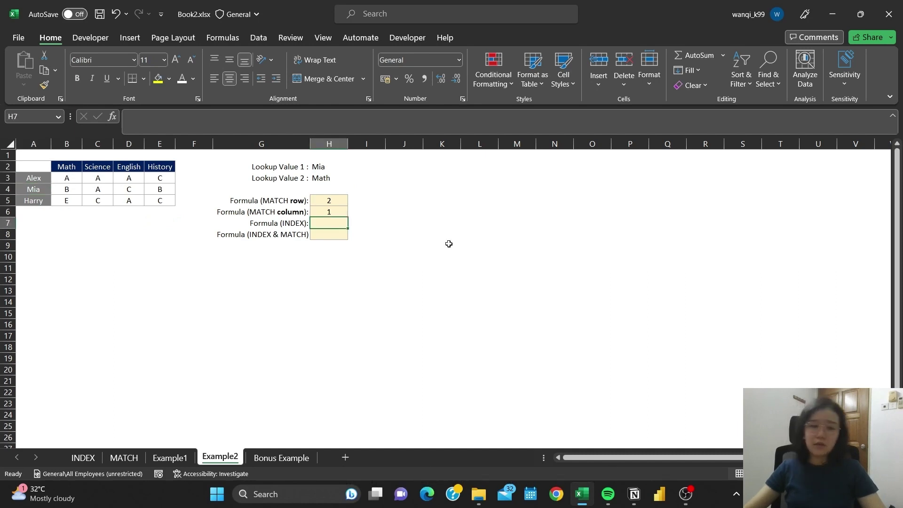
- Enter =INDEX(B3:E5,2,1) in H7 to return B, verifying Mia's Math grade in B4
{"action": "type", "text": "=index"}
{"action": "key", "text": "Tab"}
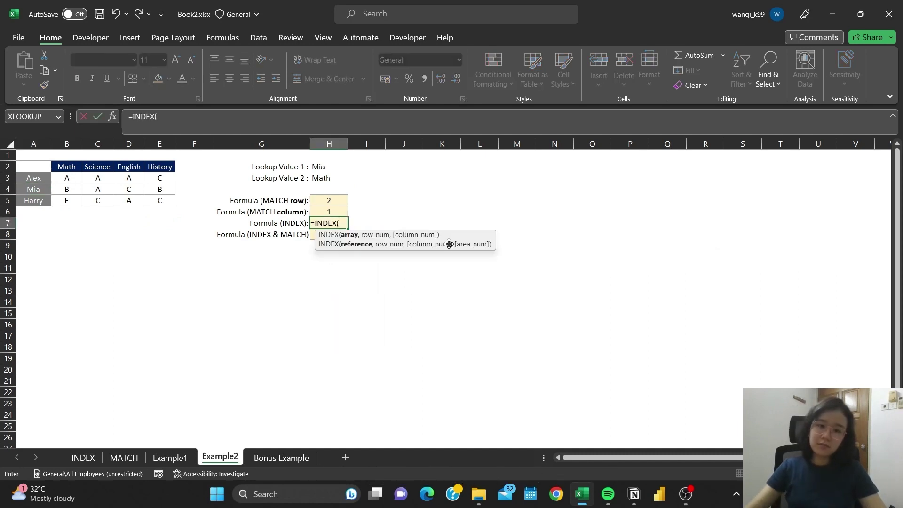
{"action": "left_click_drag", "start_coordinate": [67, 176], "coordinate": [156, 198]}
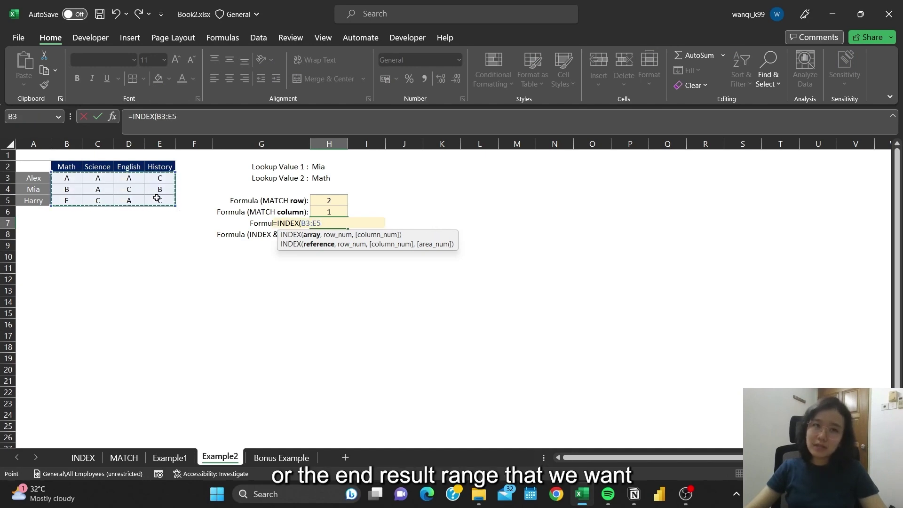
{"action": "type", "text": ","}
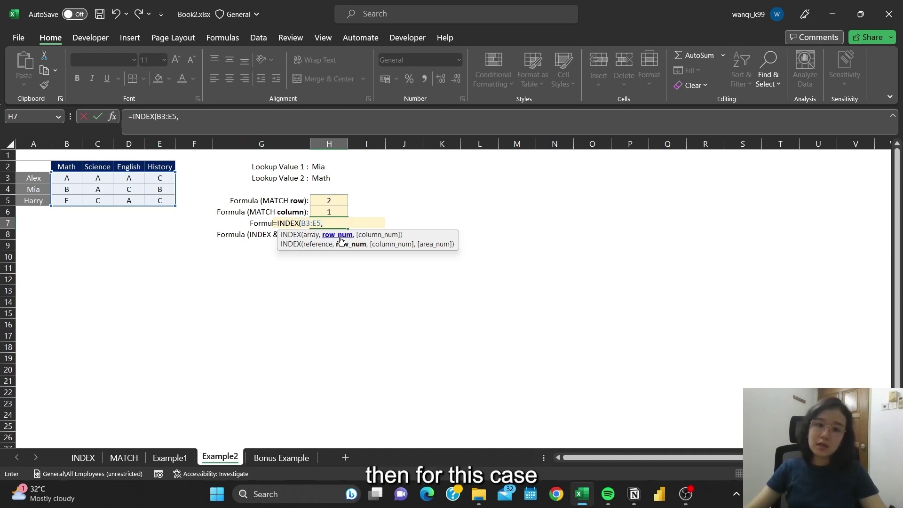
{"action": "type", "text": "2"}
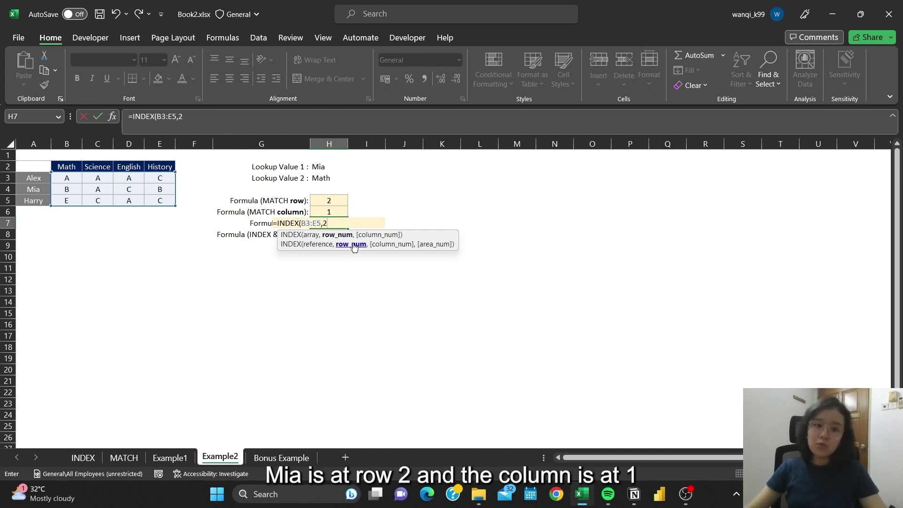
{"action": "type", "text": ",1"}
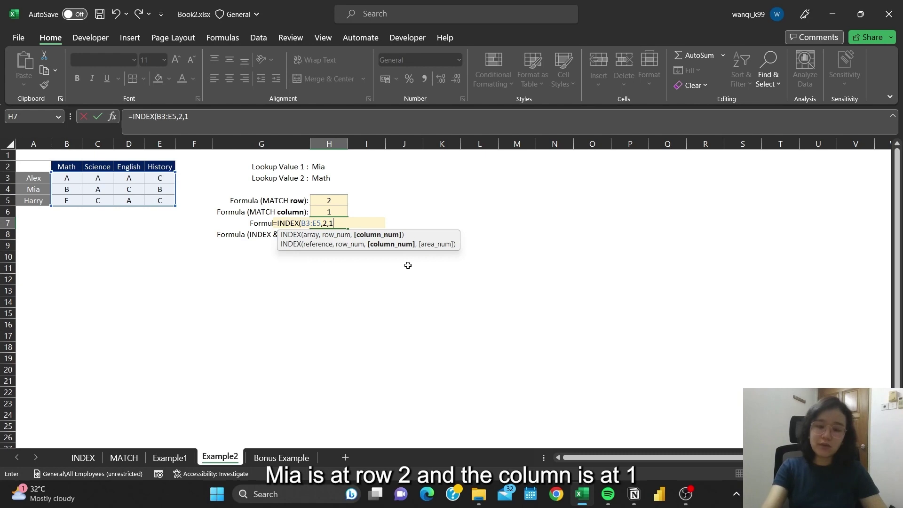
{"action": "type", "text": ")"}
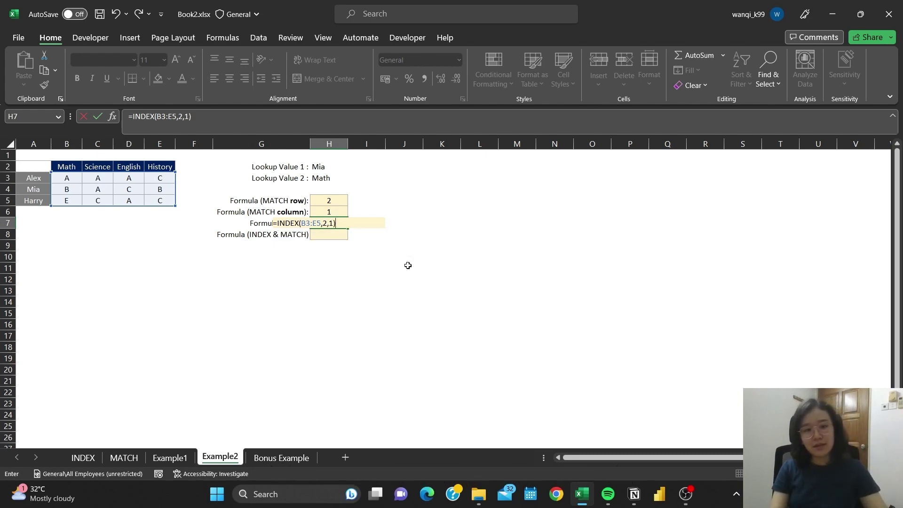
{"action": "key", "text": "Return"}
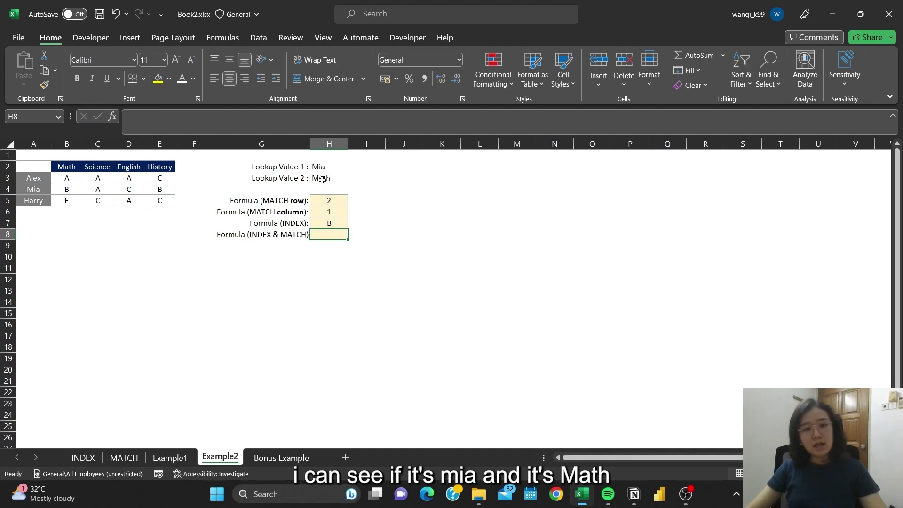
{"action": "left_click", "coordinate": [73, 187]}
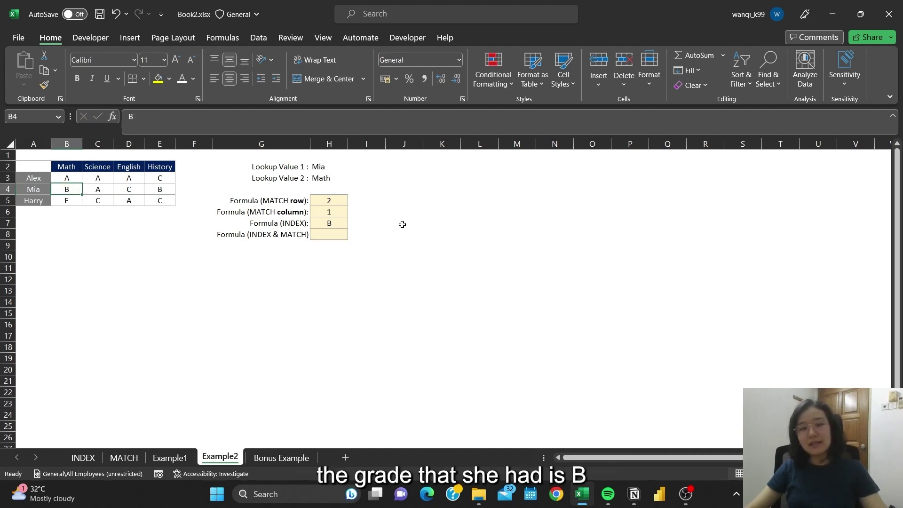
{"action": "left_click", "coordinate": [329, 234]}
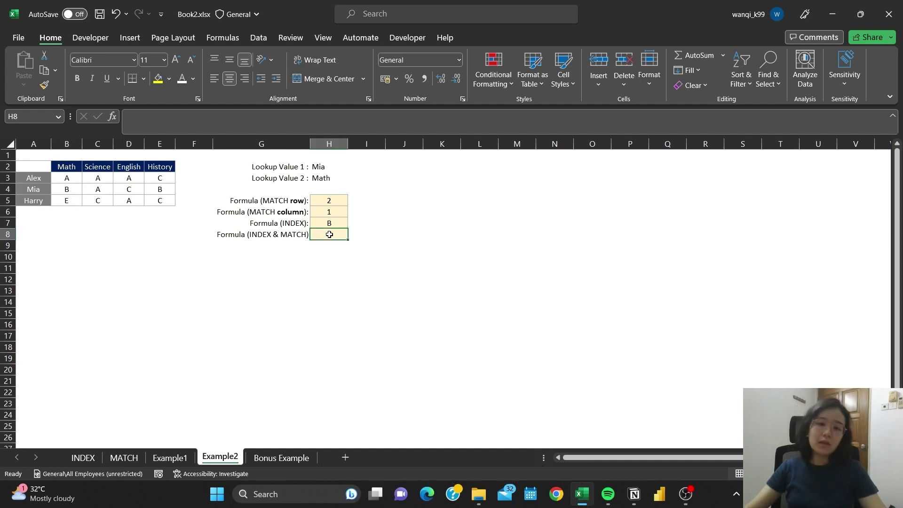
- In H8, start =INDEX(B3:E5,MATCH(H2,A3:A5,0) to find the student's row number
{"action": "type", "text": "="}
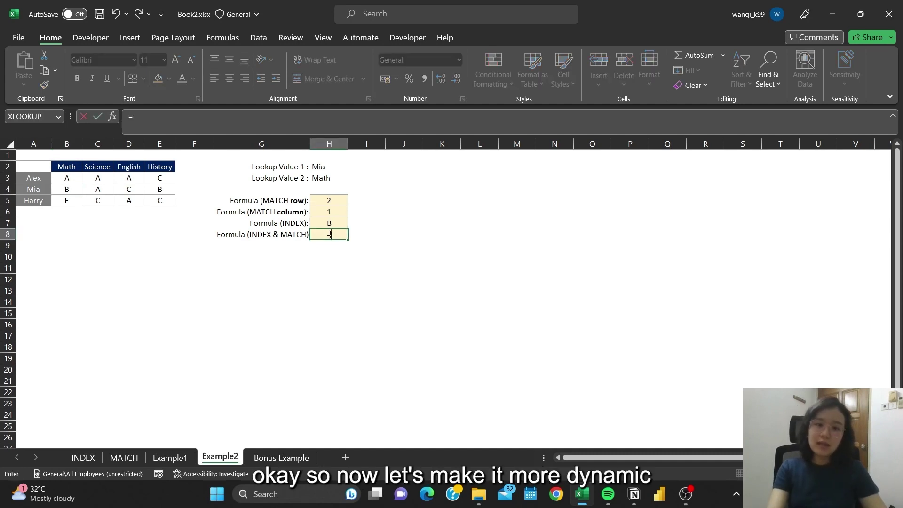
{"action": "type", "text": "index"}
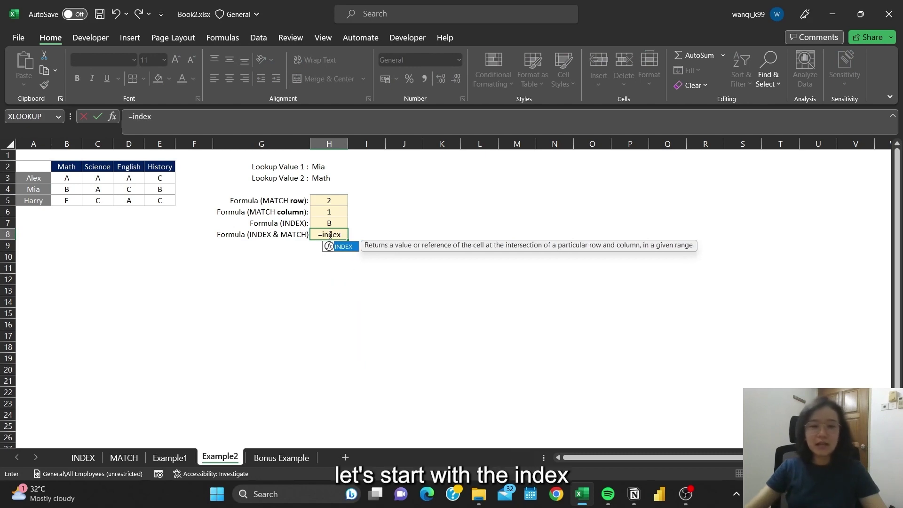
{"action": "key", "text": "Tab"}
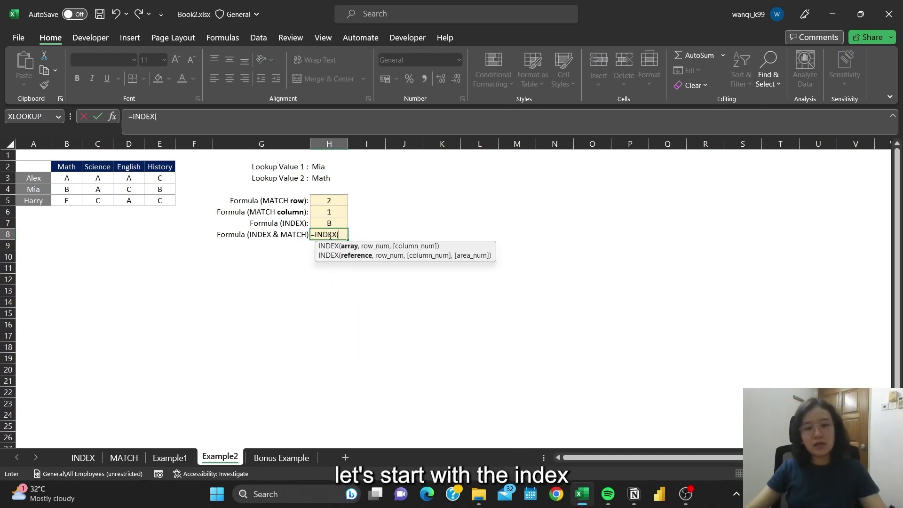
{"action": "left_click_drag", "start_coordinate": [71, 178], "coordinate": [157, 198]}
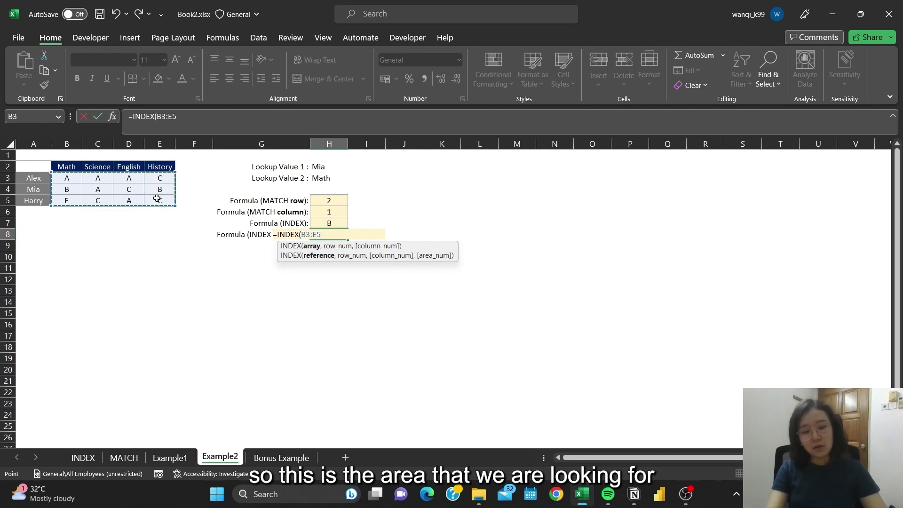
{"action": "type", "text": ",match"}
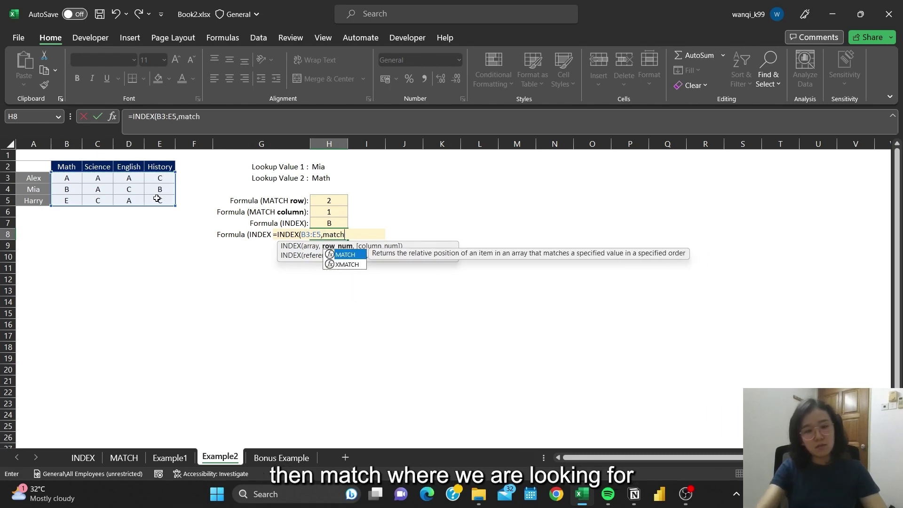
{"action": "key", "text": "Tab"}
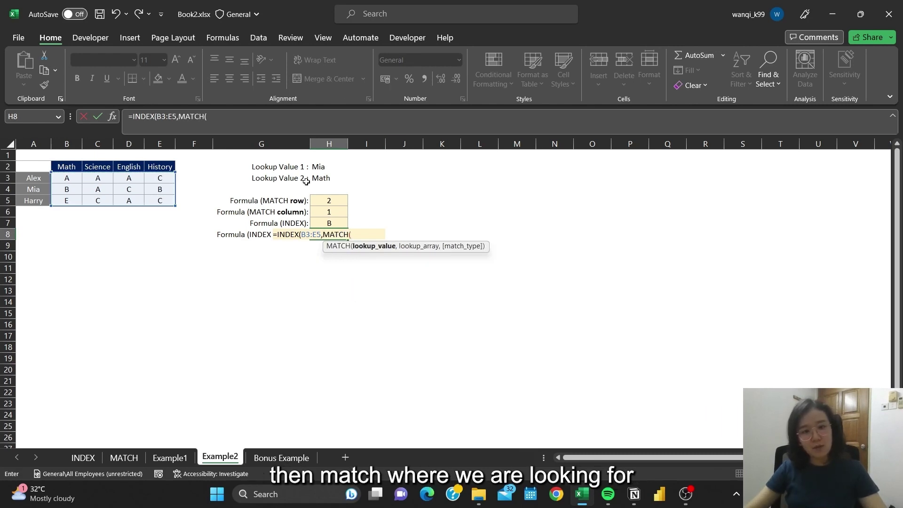
{"action": "left_click", "coordinate": [326, 167]}
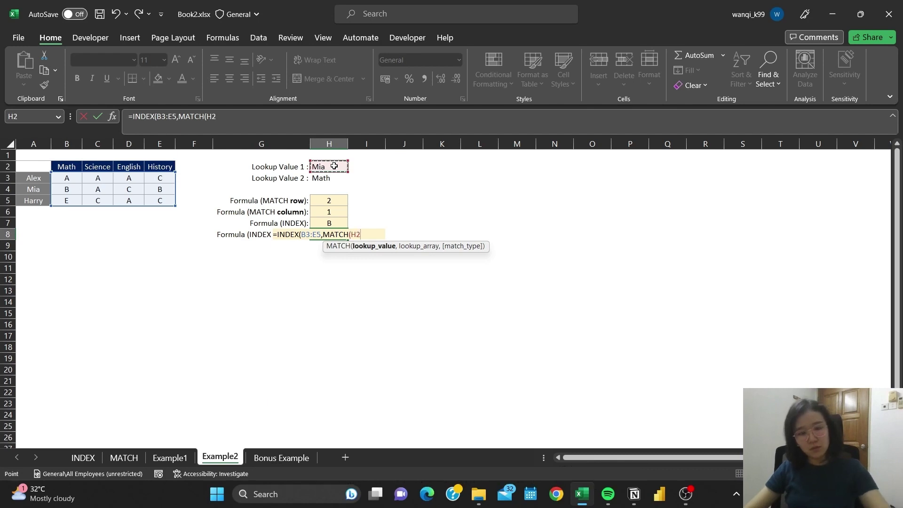
{"action": "type", "text": ","}
{"action": "left_click_drag", "start_coordinate": [38, 176], "coordinate": [37, 199]}
{"action": "type", "text": ",0)"}
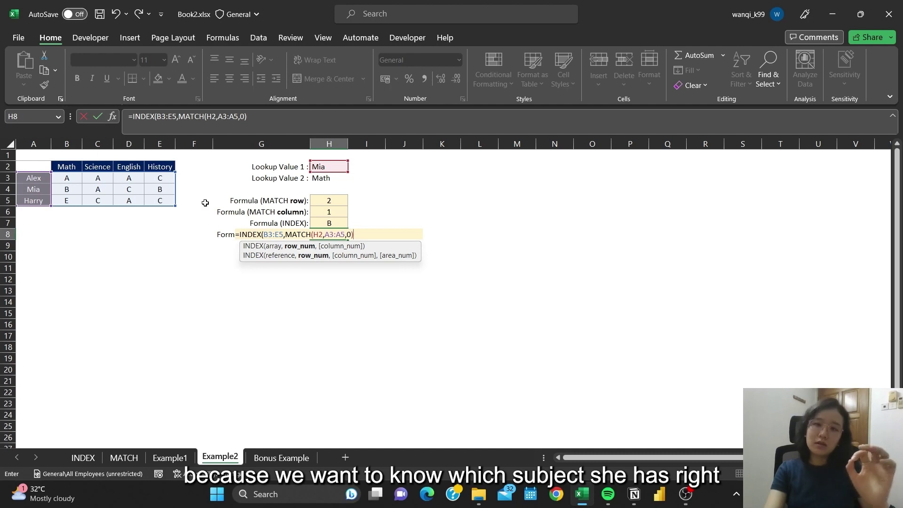
- Add the column argument MATCH(H3,B2:E2,0) and commit the formula so H8 returns B
{"action": "type", "text": ","}
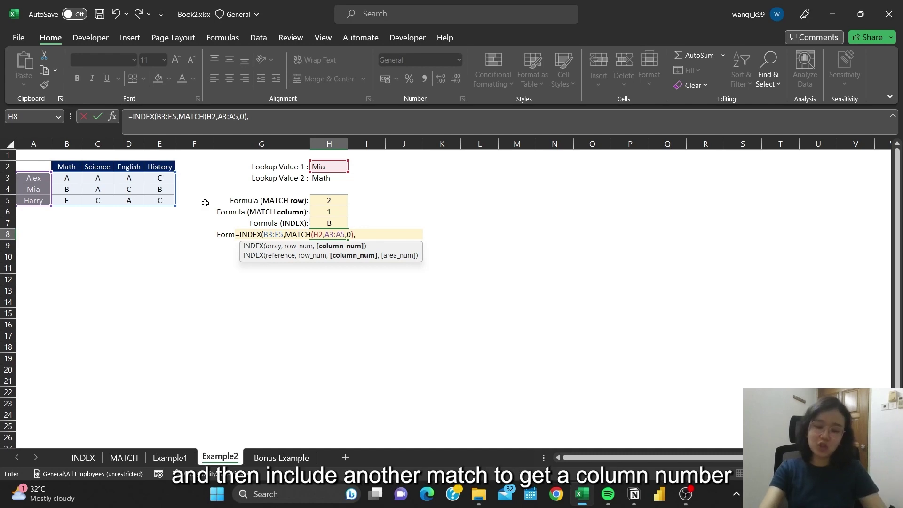
{"action": "type", "text": "MATCH("}
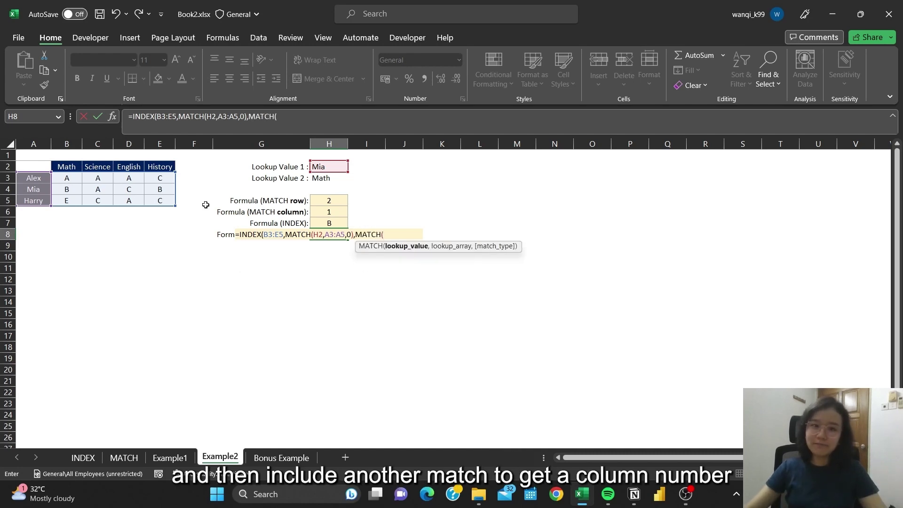
{"action": "left_click", "coordinate": [339, 179]}
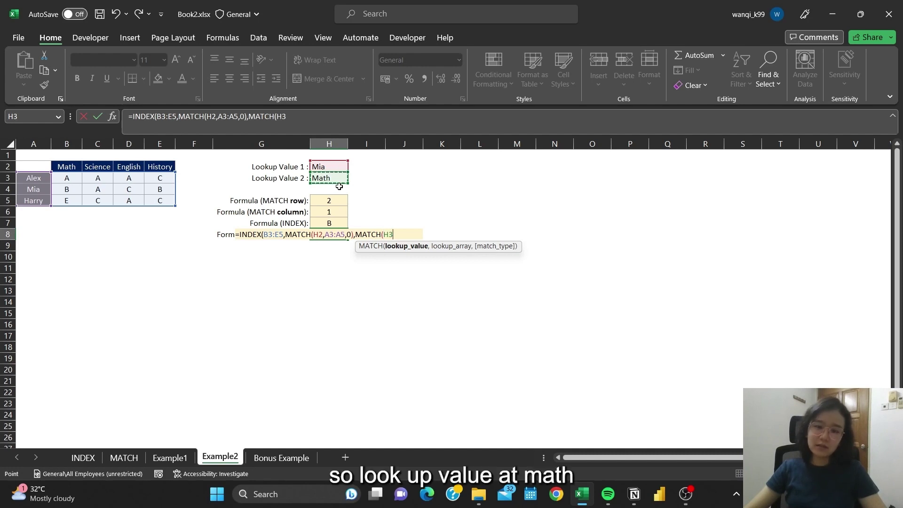
{"action": "type", "text": ","}
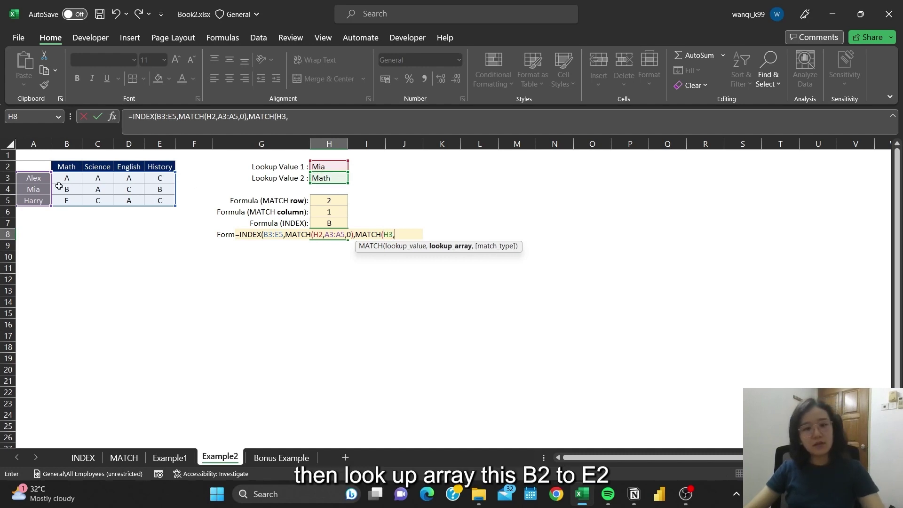
{"action": "left_click_drag", "start_coordinate": [67, 167], "coordinate": [159, 173]}
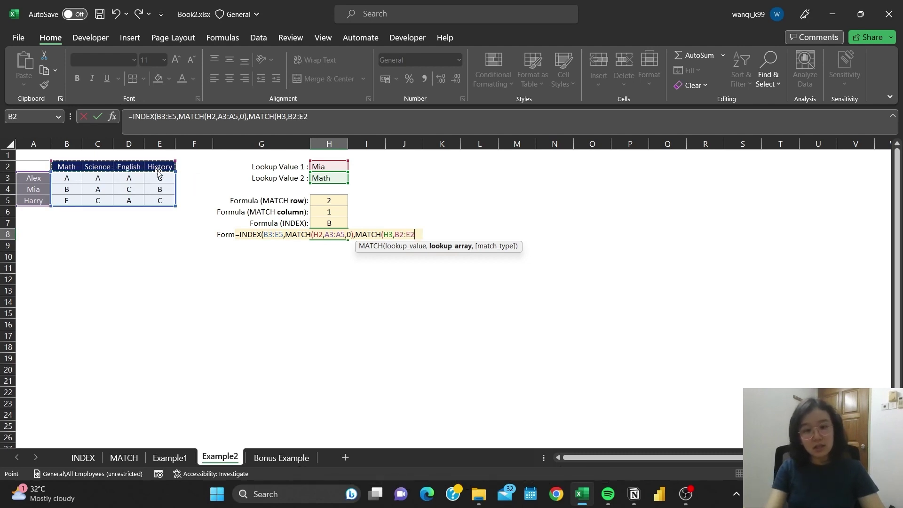
{"action": "type", "text": ",0)"}
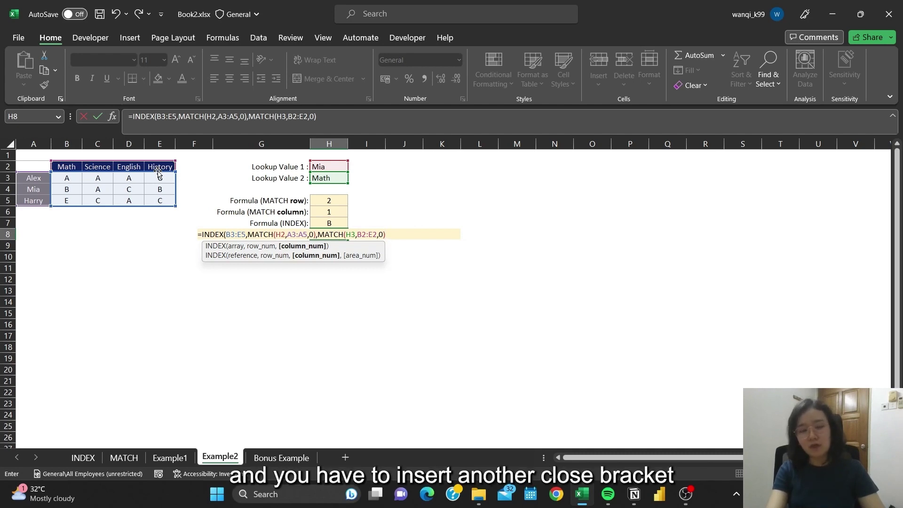
{"action": "type", "text": ")"}
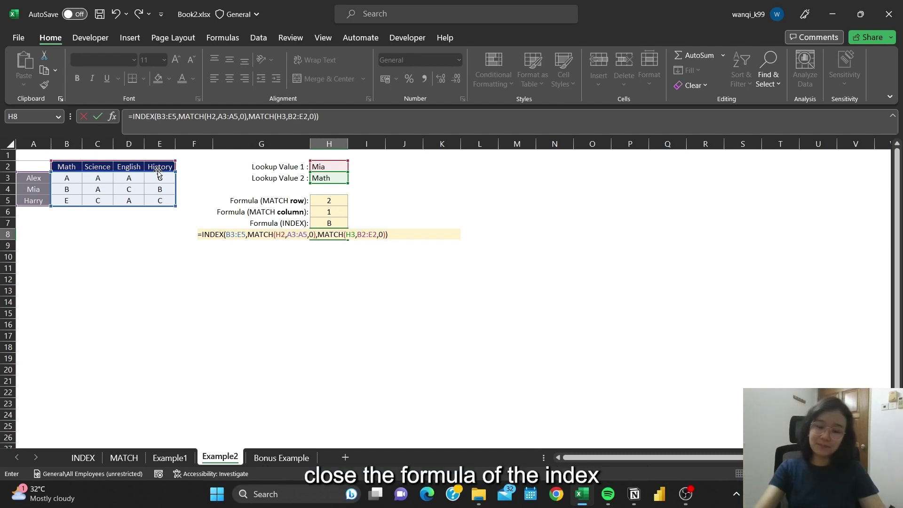
{"action": "key", "text": "Return"}
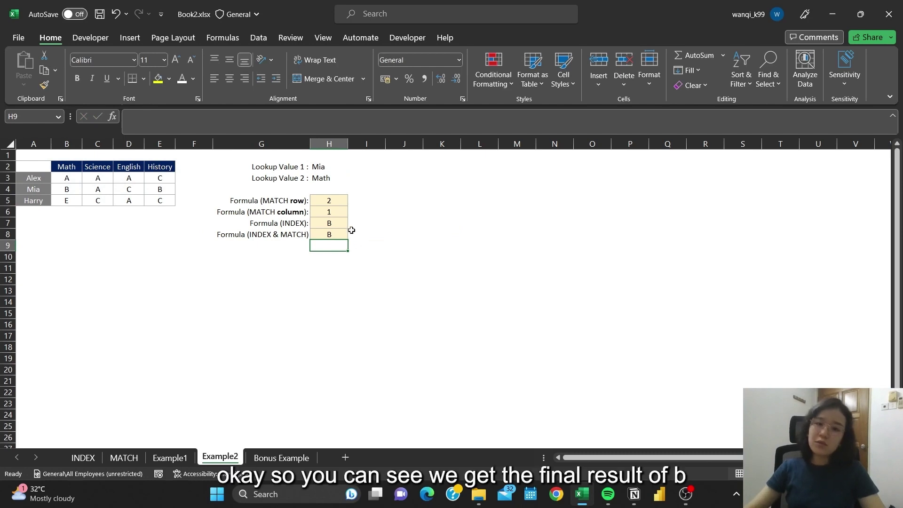
{"action": "left_click", "coordinate": [370, 234]}
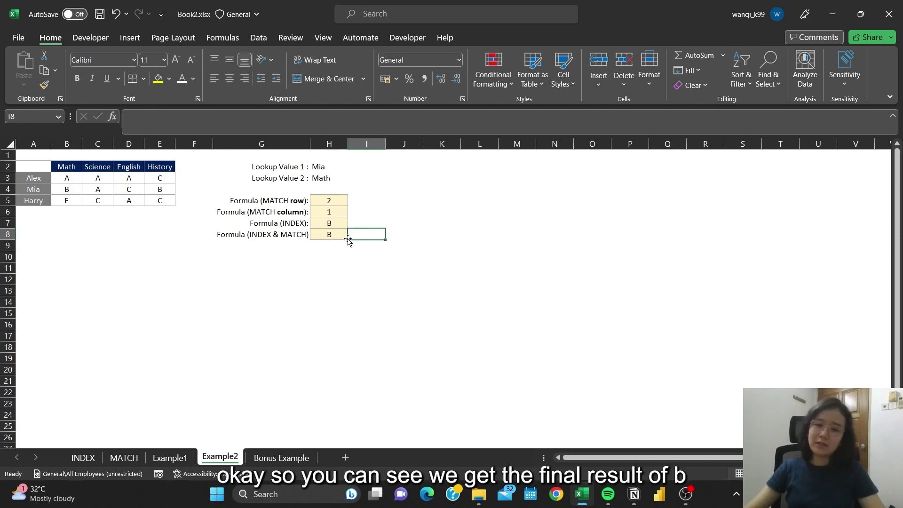
- Set Lookup Value 1 in H2 to Alex from its dropdown
{"action": "left_click", "coordinate": [345, 166]}
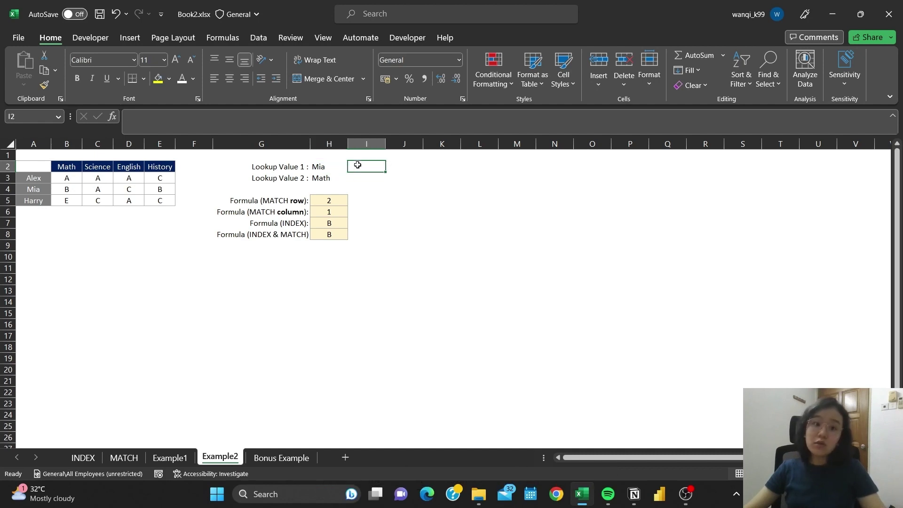
{"action": "left_click", "coordinate": [353, 167]}
{"action": "left_click", "coordinate": [350, 178]}
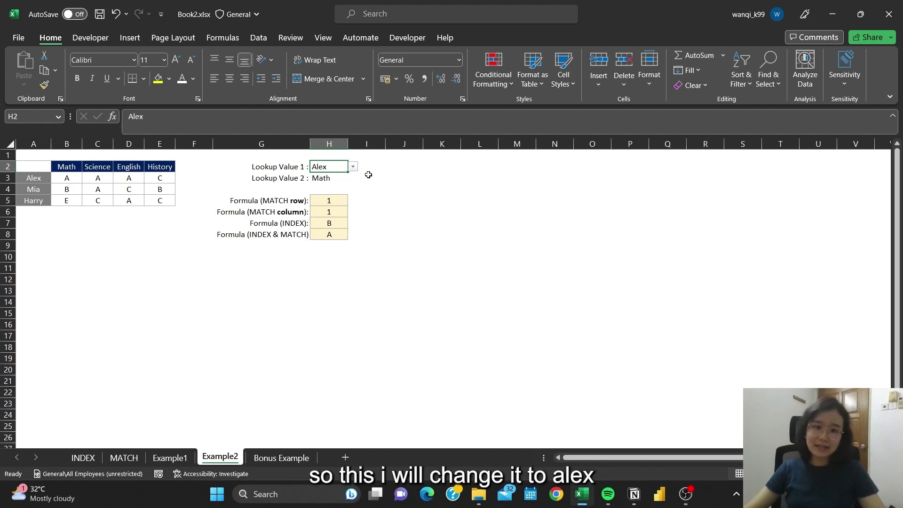
- Set Lookup Value 2 in H3 to English, then compare the formulas in H8 and H7
{"action": "left_click", "coordinate": [336, 177]}
{"action": "left_click", "coordinate": [352, 177]}
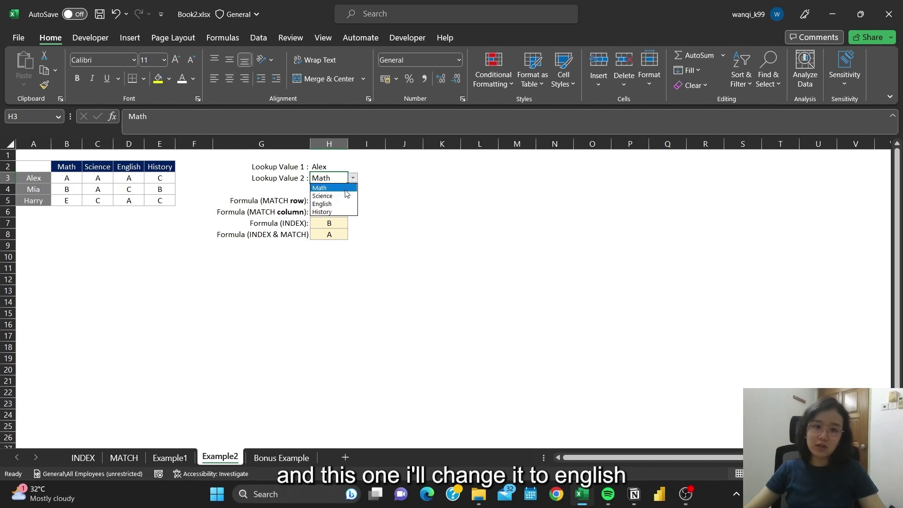
{"action": "left_click", "coordinate": [346, 203]}
{"action": "left_click", "coordinate": [382, 209]}
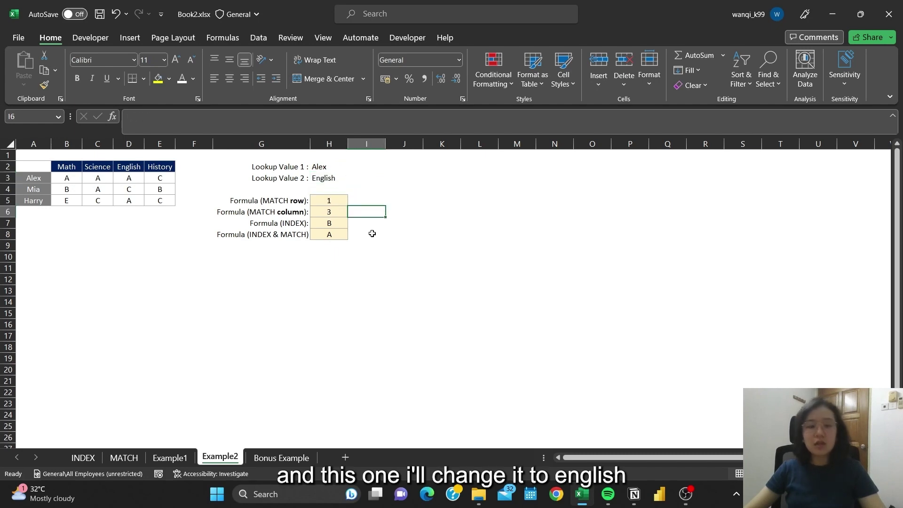
{"action": "left_click", "coordinate": [343, 235]}
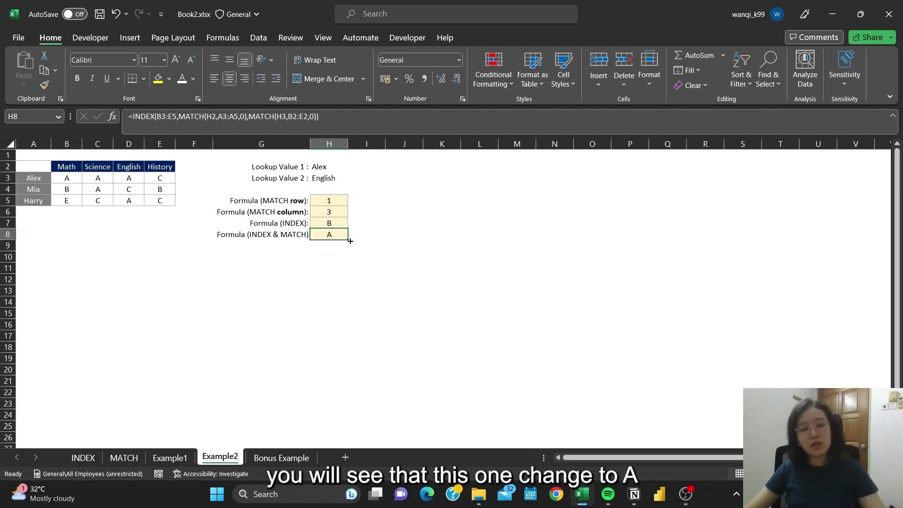
{"action": "left_click", "coordinate": [325, 221]}
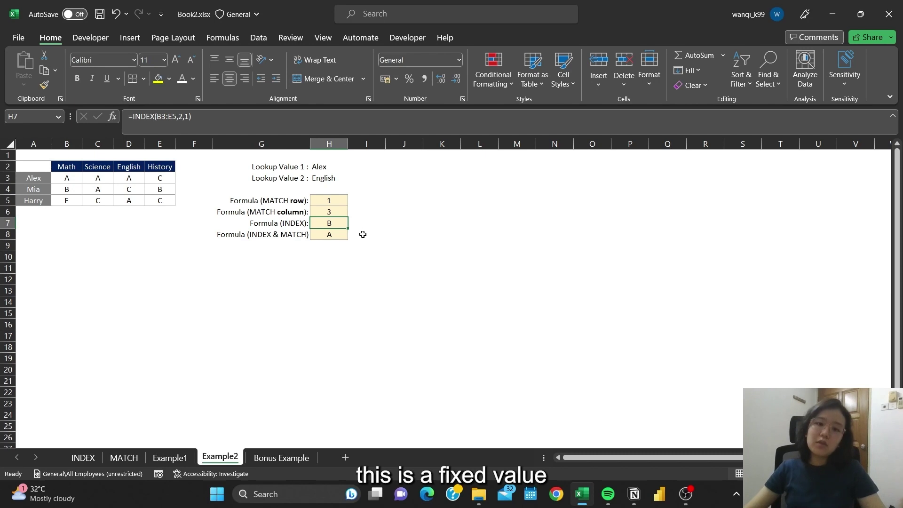
- Select cell I8, away from the Example2 formula cells
{"action": "left_click", "coordinate": [356, 235]}
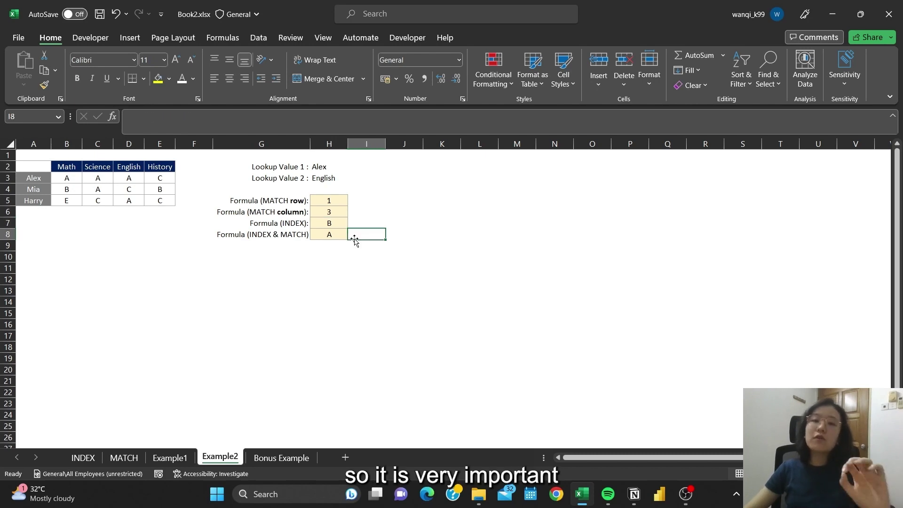